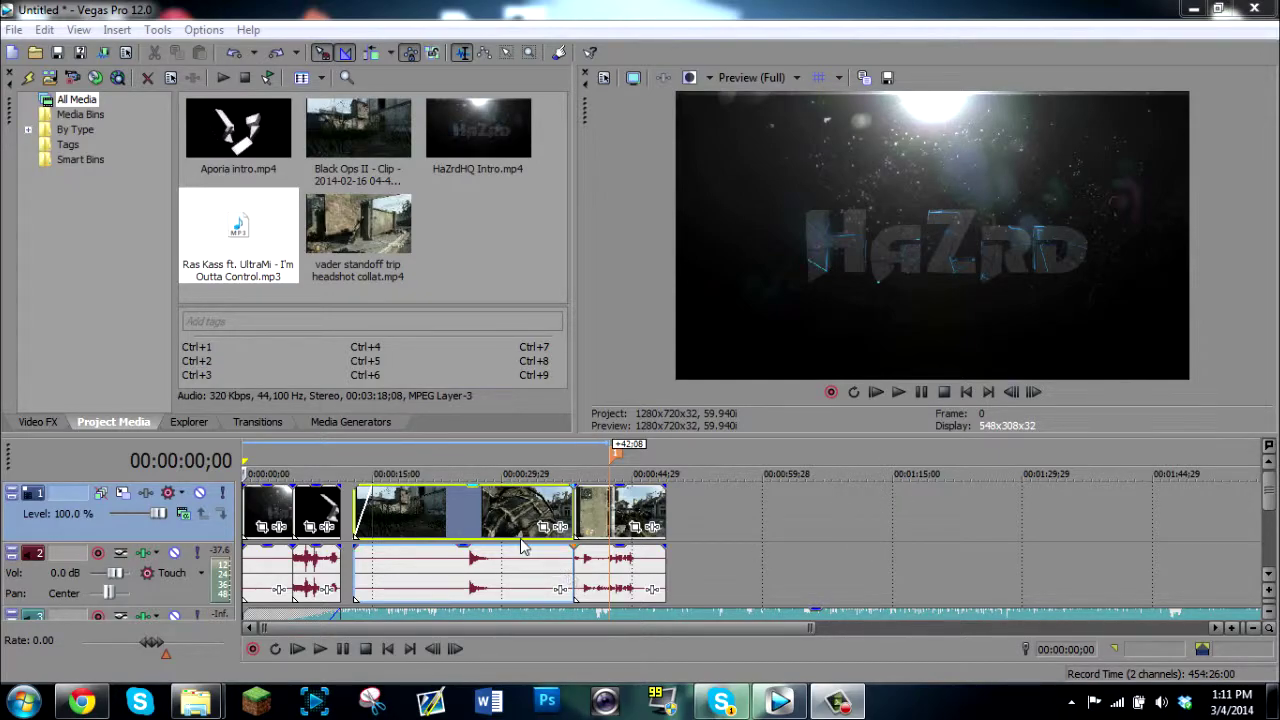
- Show the Magic Bullet Looks presets in the Video FX list
click(40, 422)
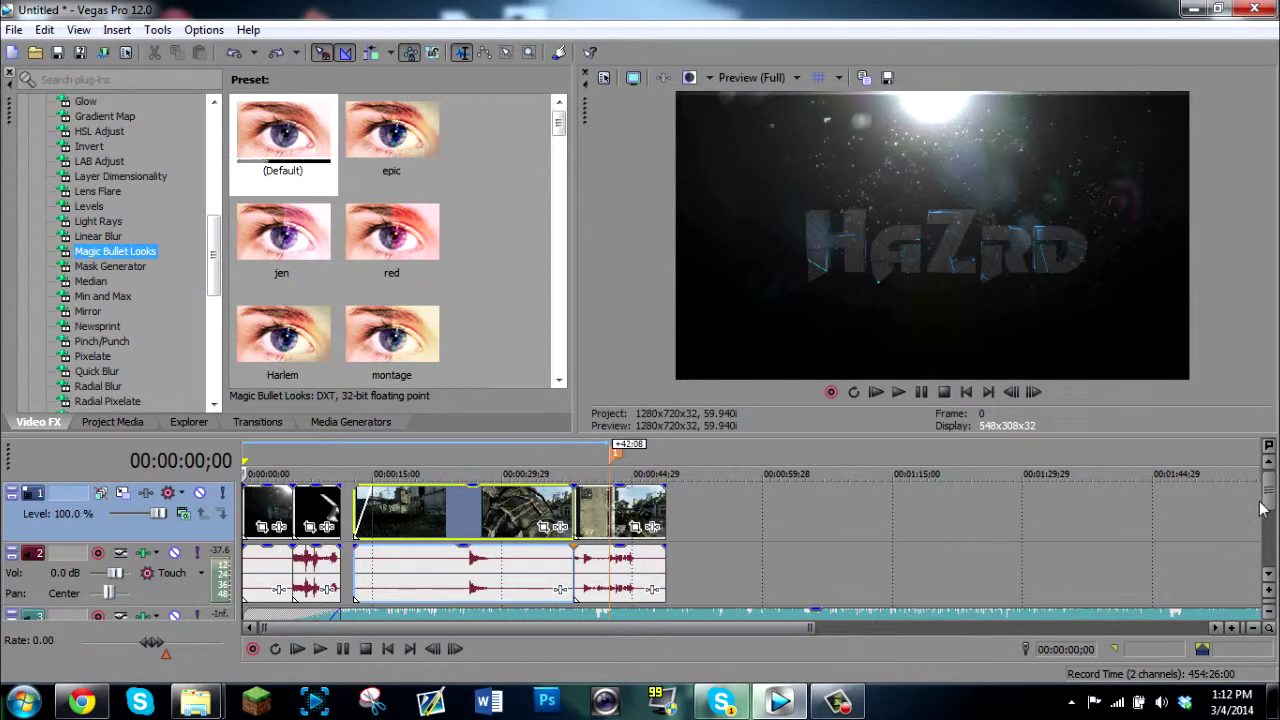
- Scrub through the montage clips and select the middle Black Ops II clip at 00:00:23;23
mouse_move(1267, 500)
mouse_down()
mouse_move(1267, 570)
mouse_move(1267, 500)
mouse_up()
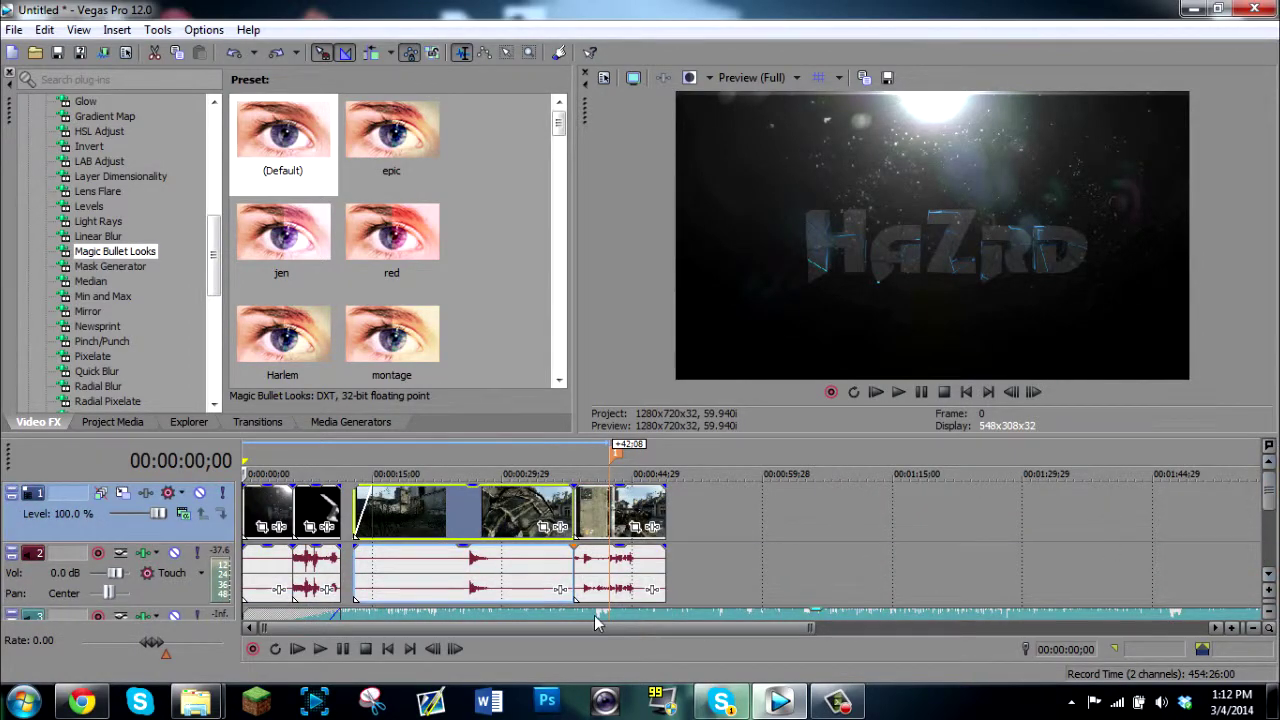
click(444, 526)
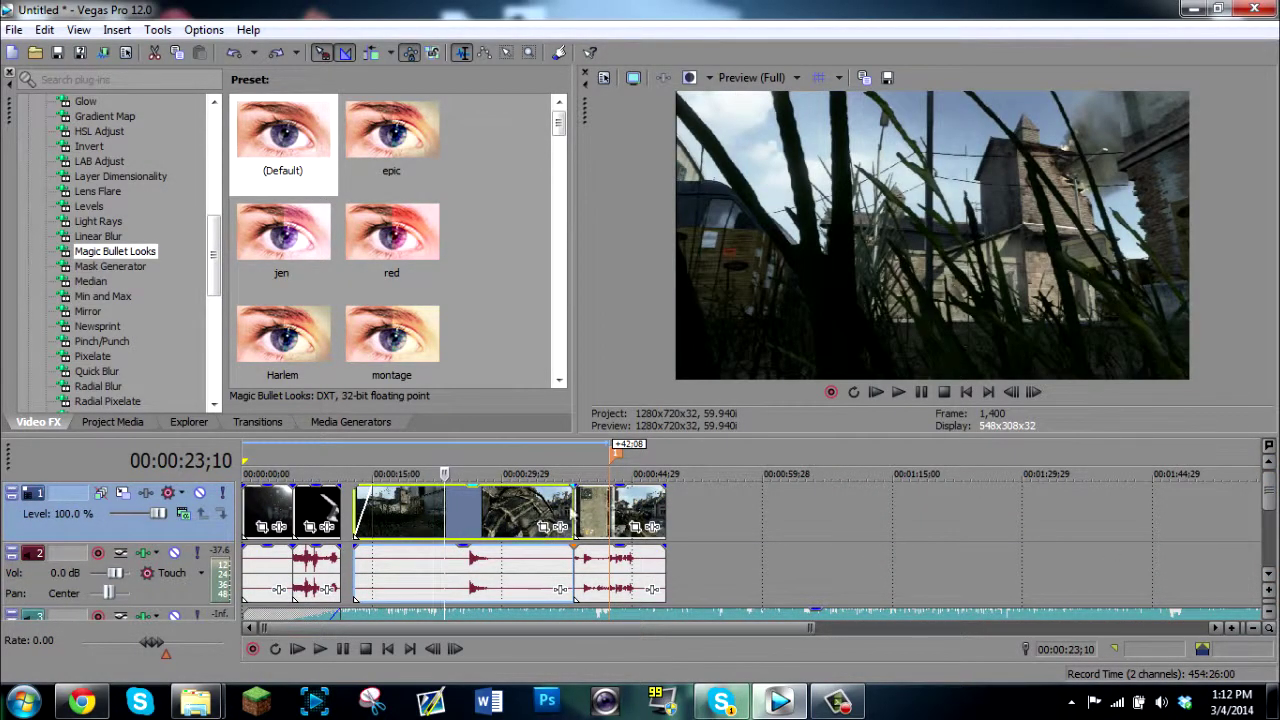
click(594, 518)
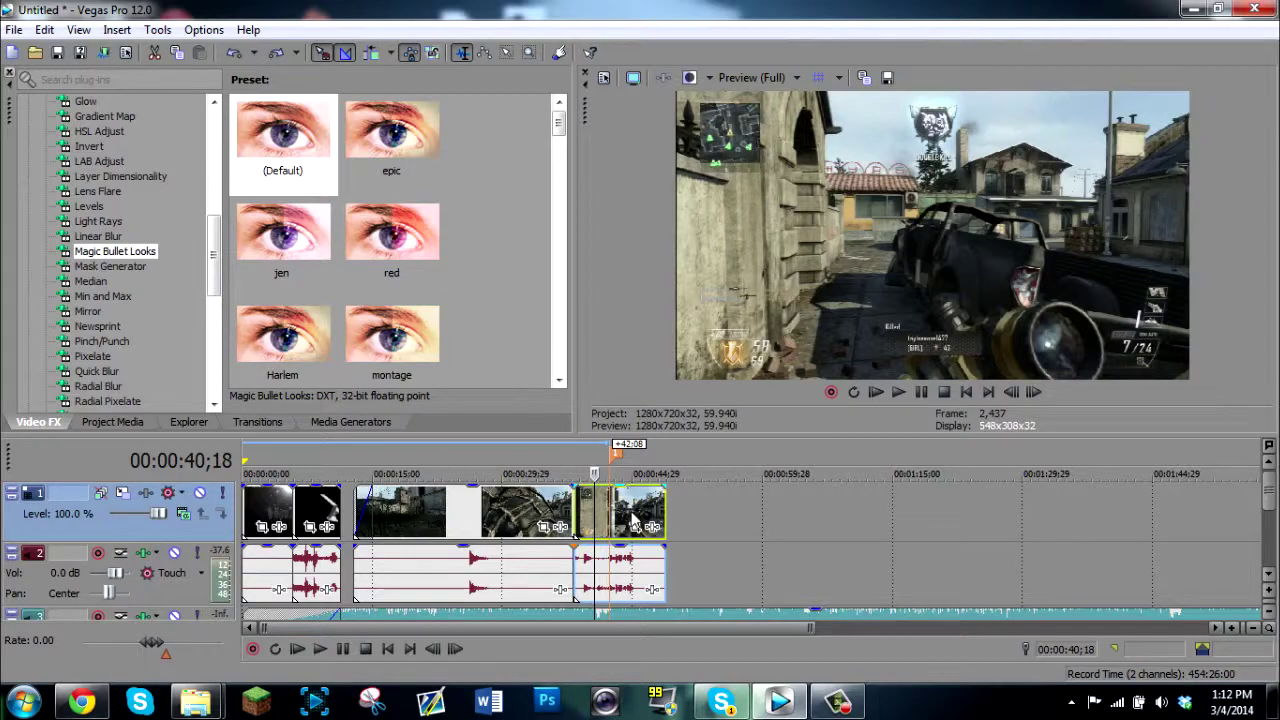
click(590, 525)
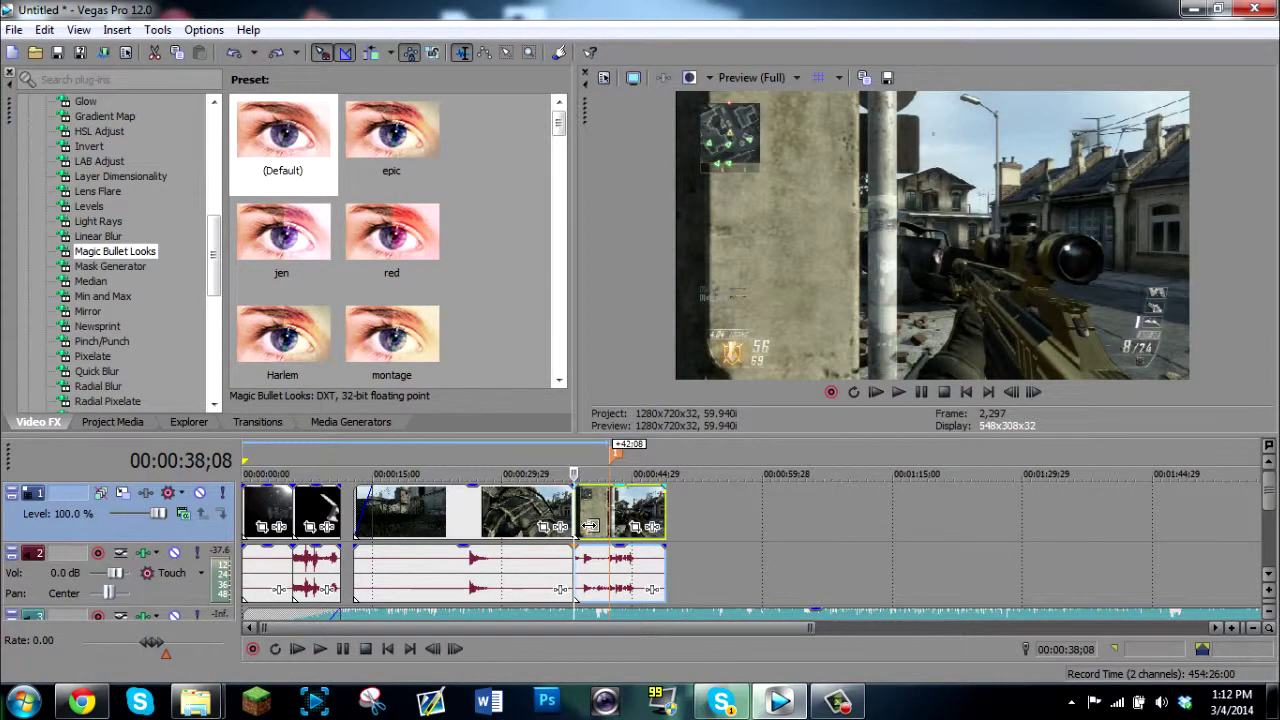
click(449, 515)
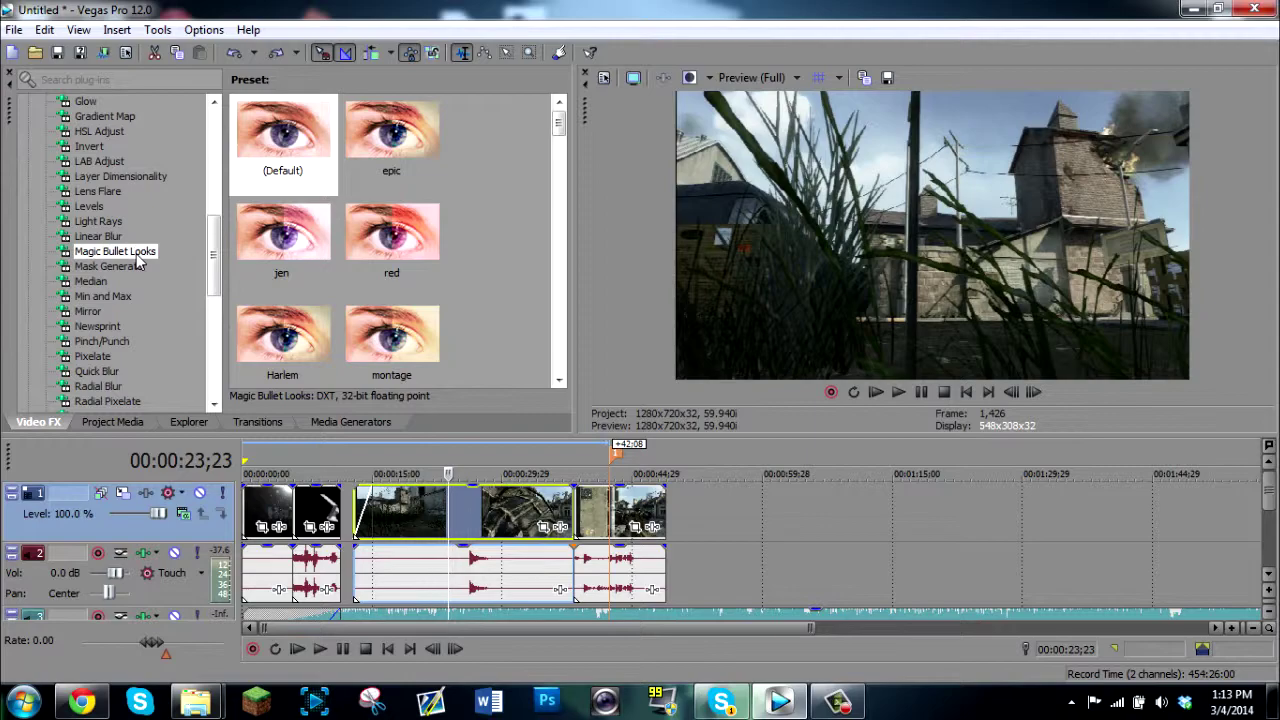
- Drop the (Default) Magic Bullet Looks preset onto the Black Ops II clip and launch its editor
drag(280, 140, 509, 508)
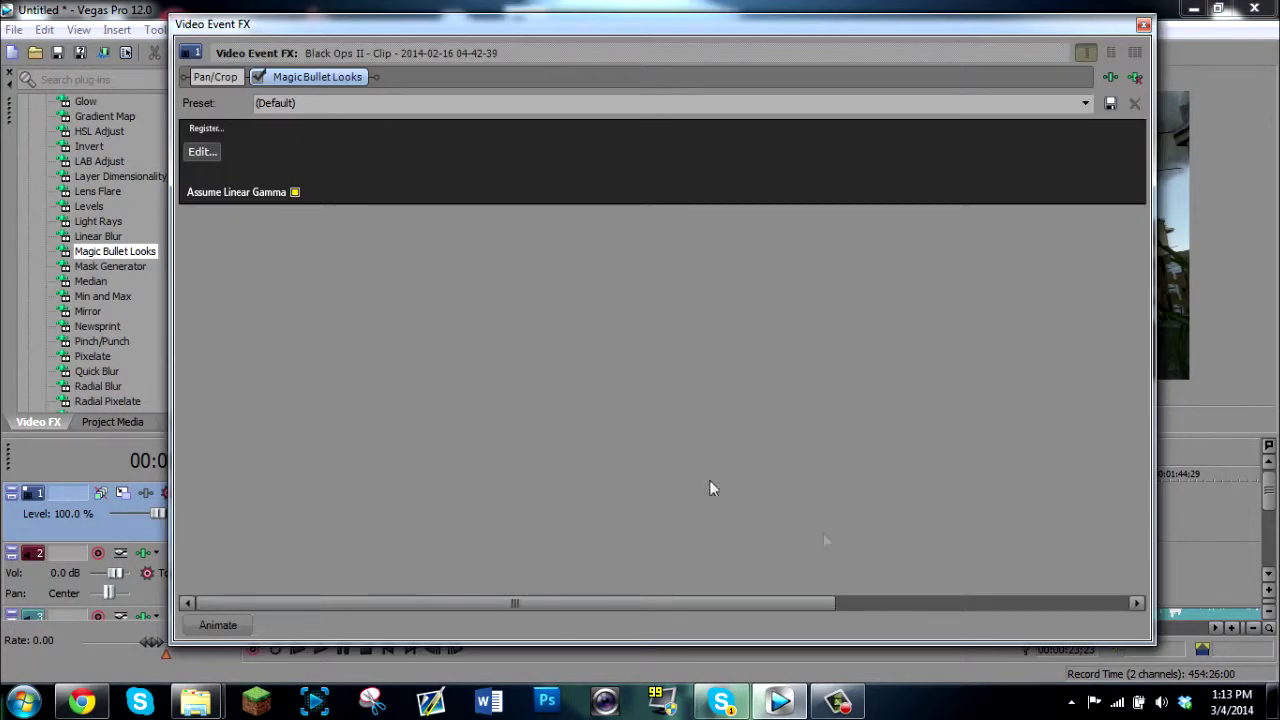
drag(859, 34, 573, 273)
drag(960, 60, 947, 15)
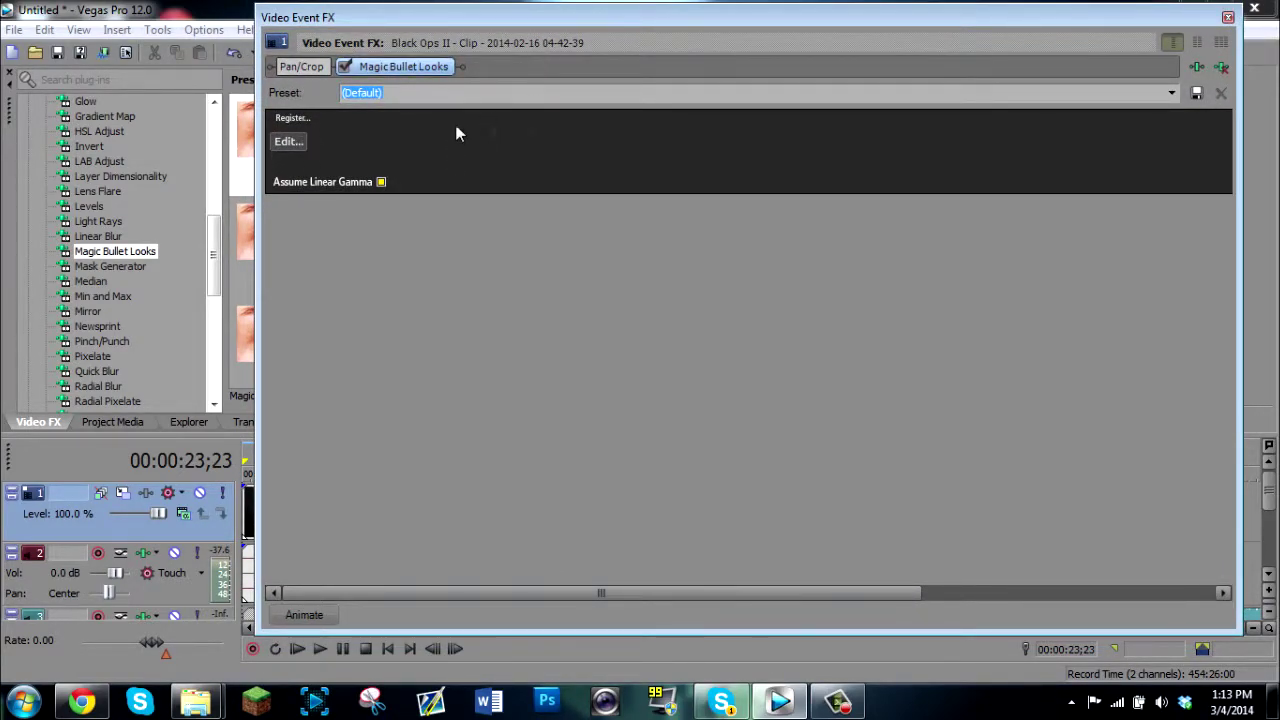
click(288, 143)
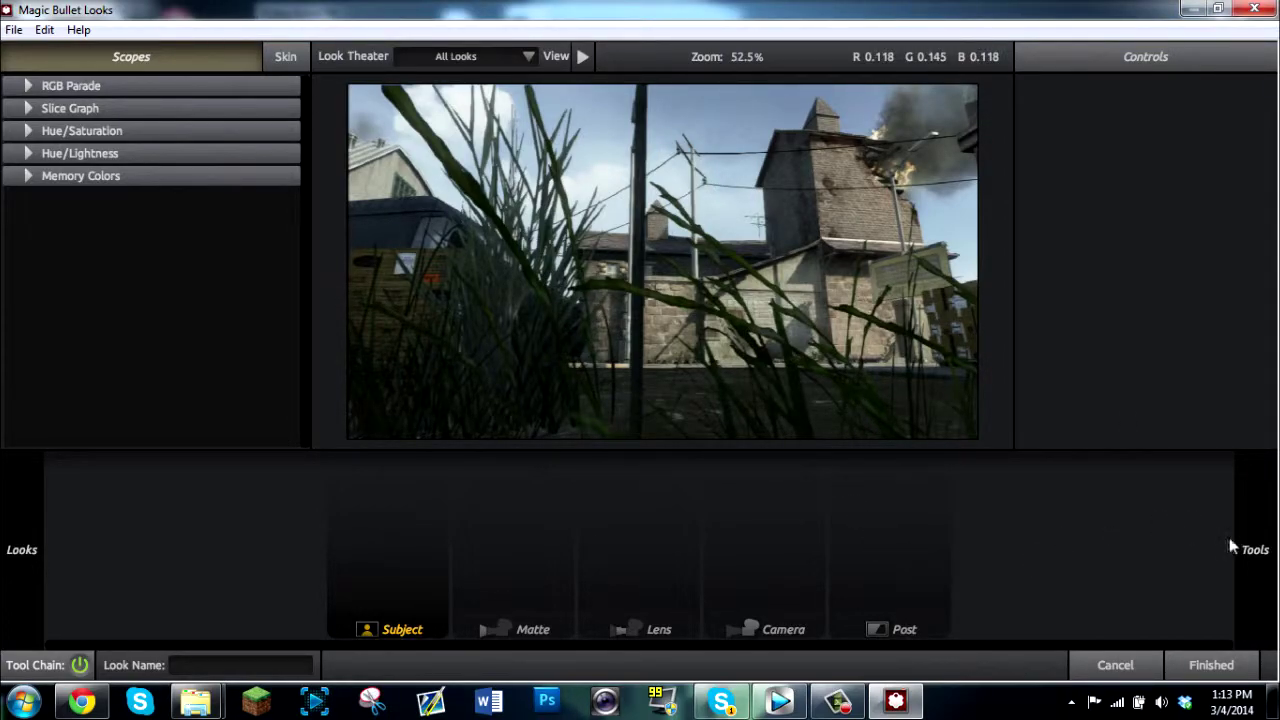
- Add an Exposure tool to the Subject stage set to +1.60 stops
mouse_move(1248, 550)
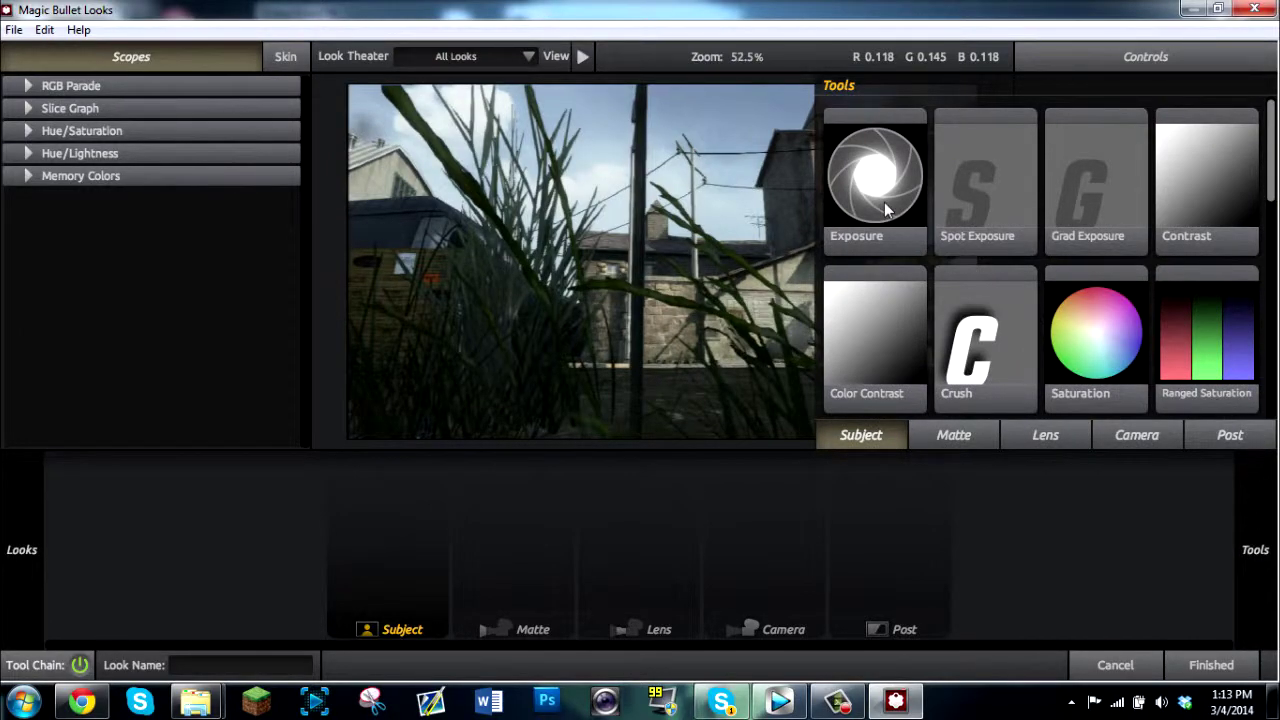
drag(886, 208, 404, 550)
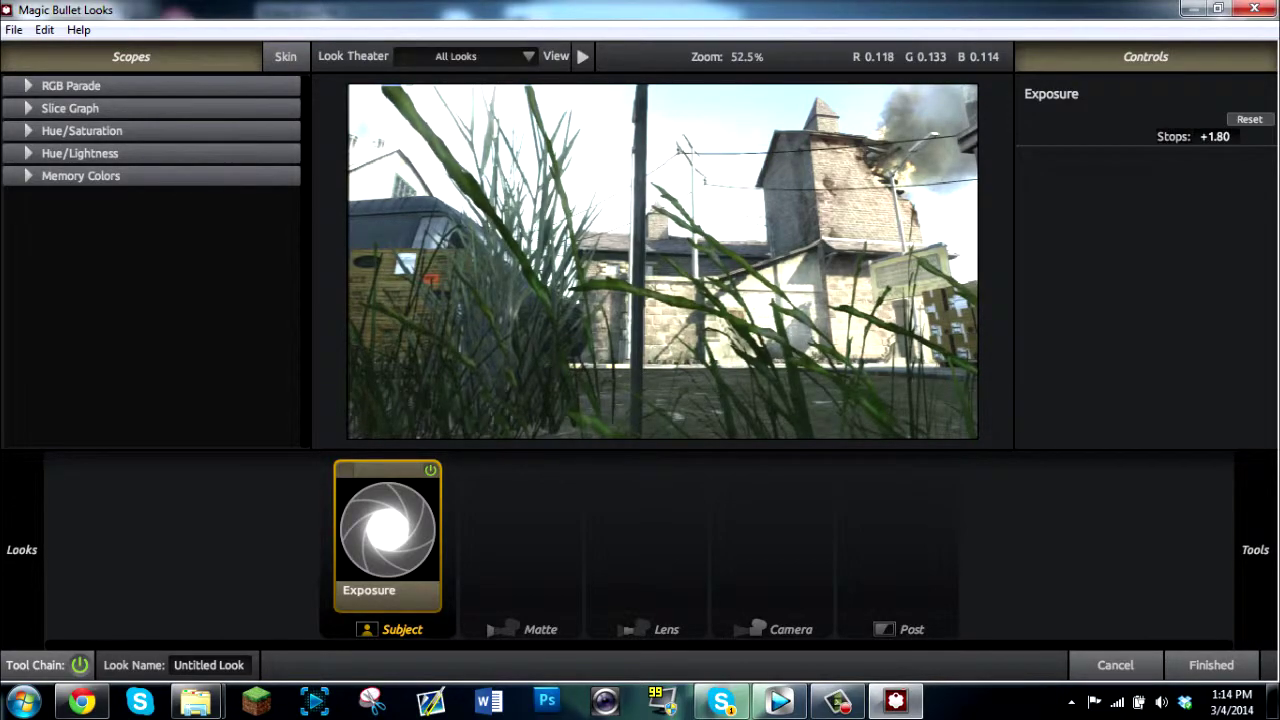
drag(1215, 136, 1157, 208)
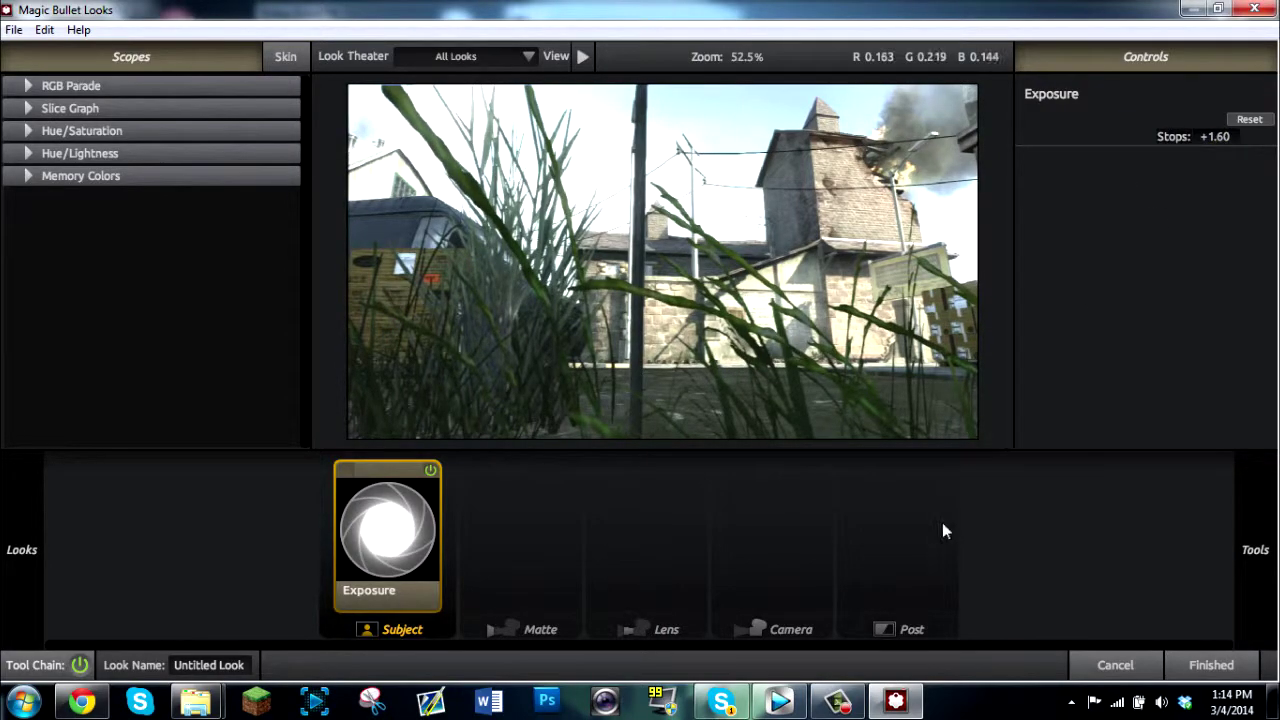
- Add a Saturation tool after Exposure with its component balance shifted toward blue
mouse_move(1249, 551)
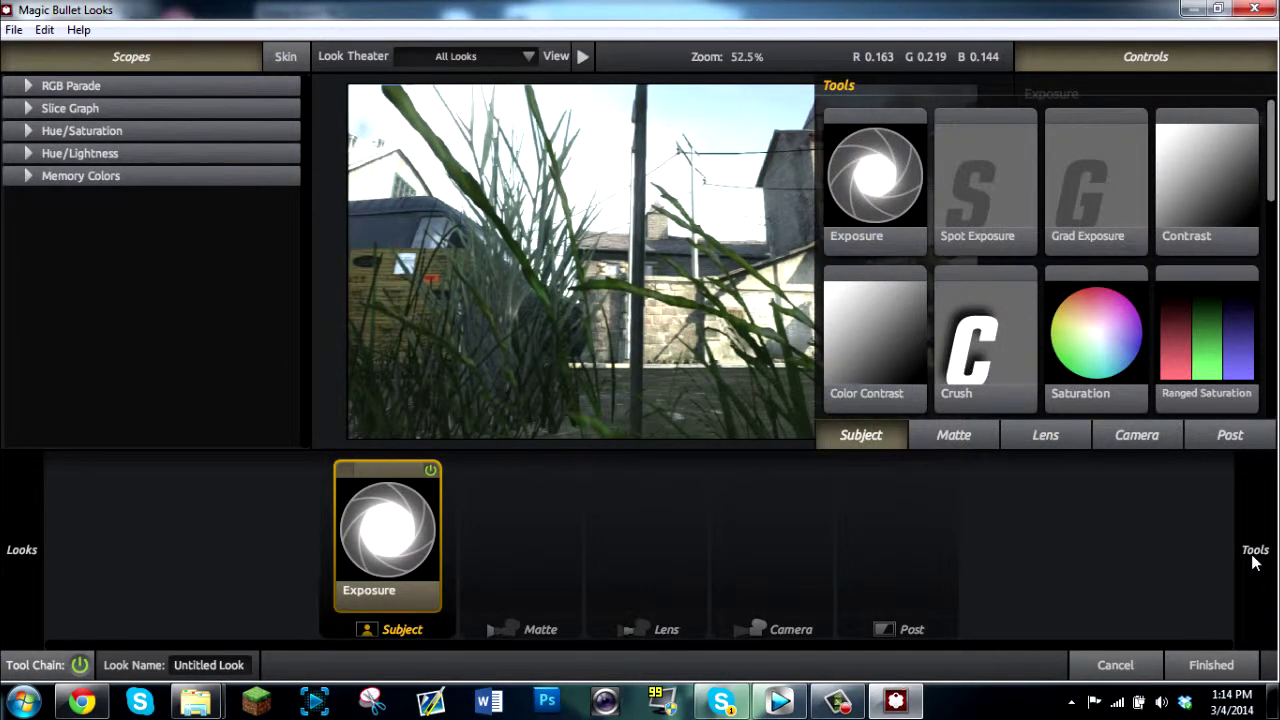
drag(1135, 370, 448, 580)
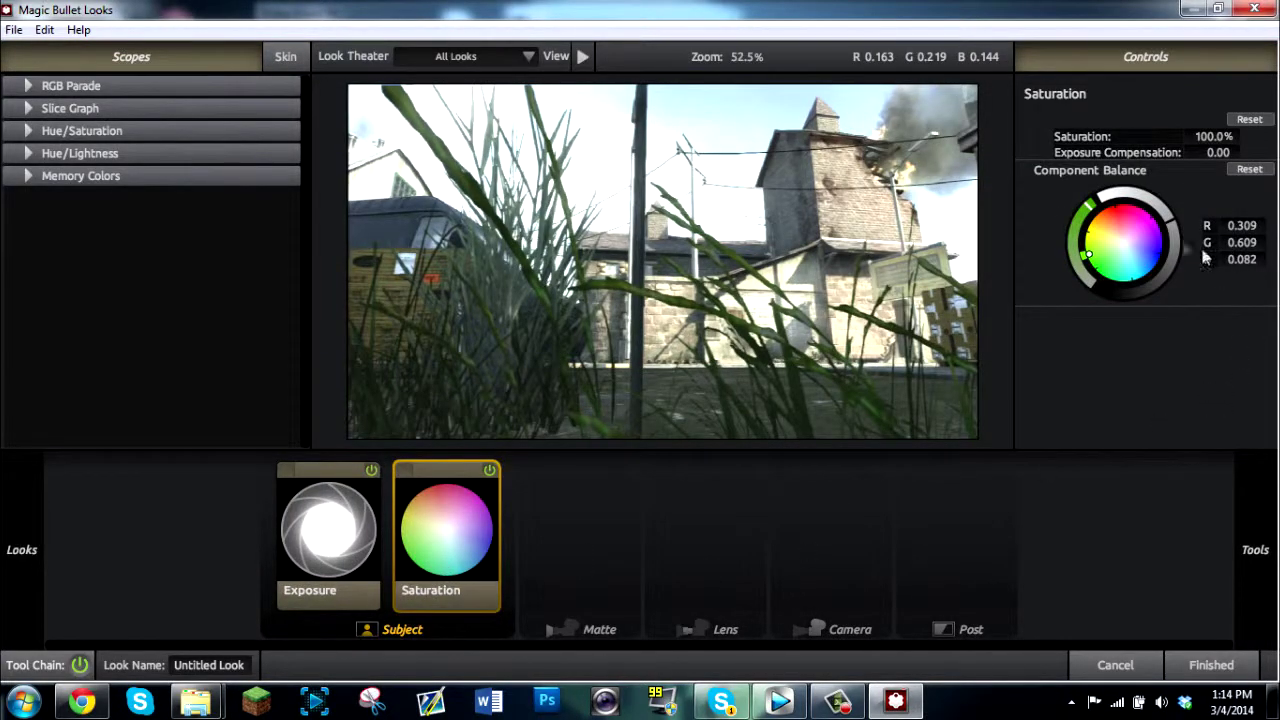
drag(1141, 264, 1159, 255)
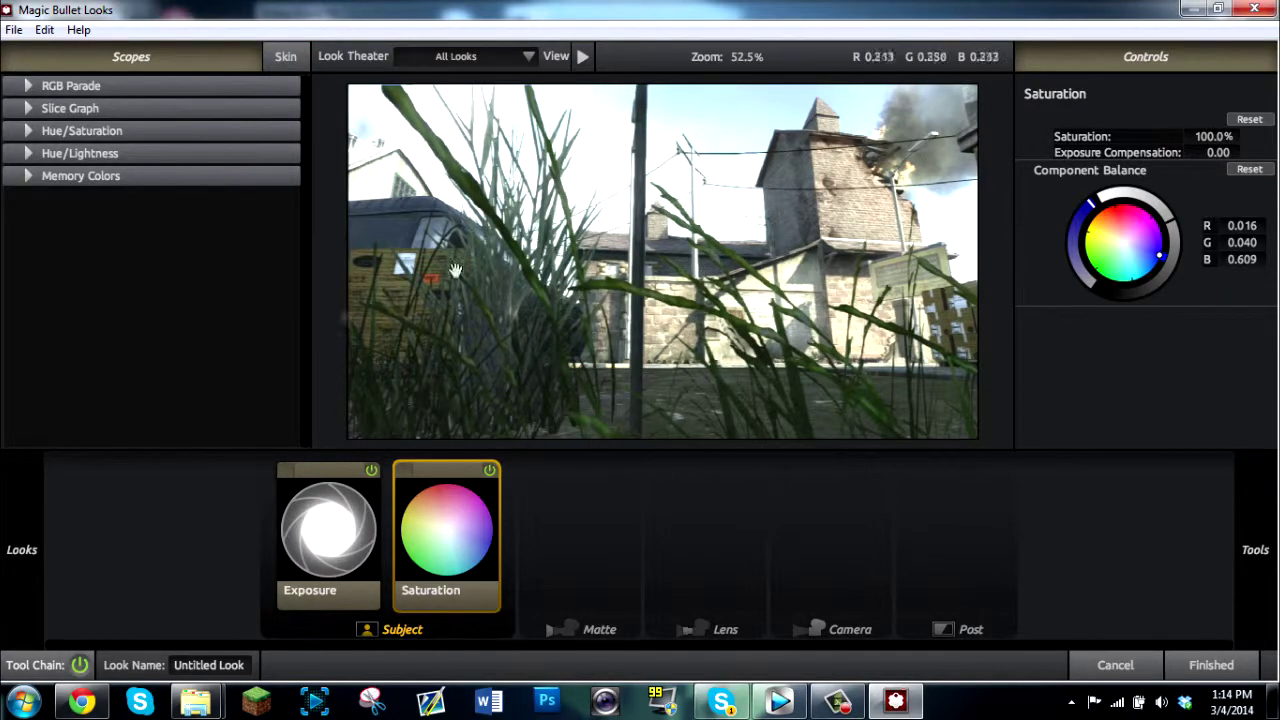
- Switch the Tools drawer to the Matte tools and browse the list
mouse_move(1272, 583)
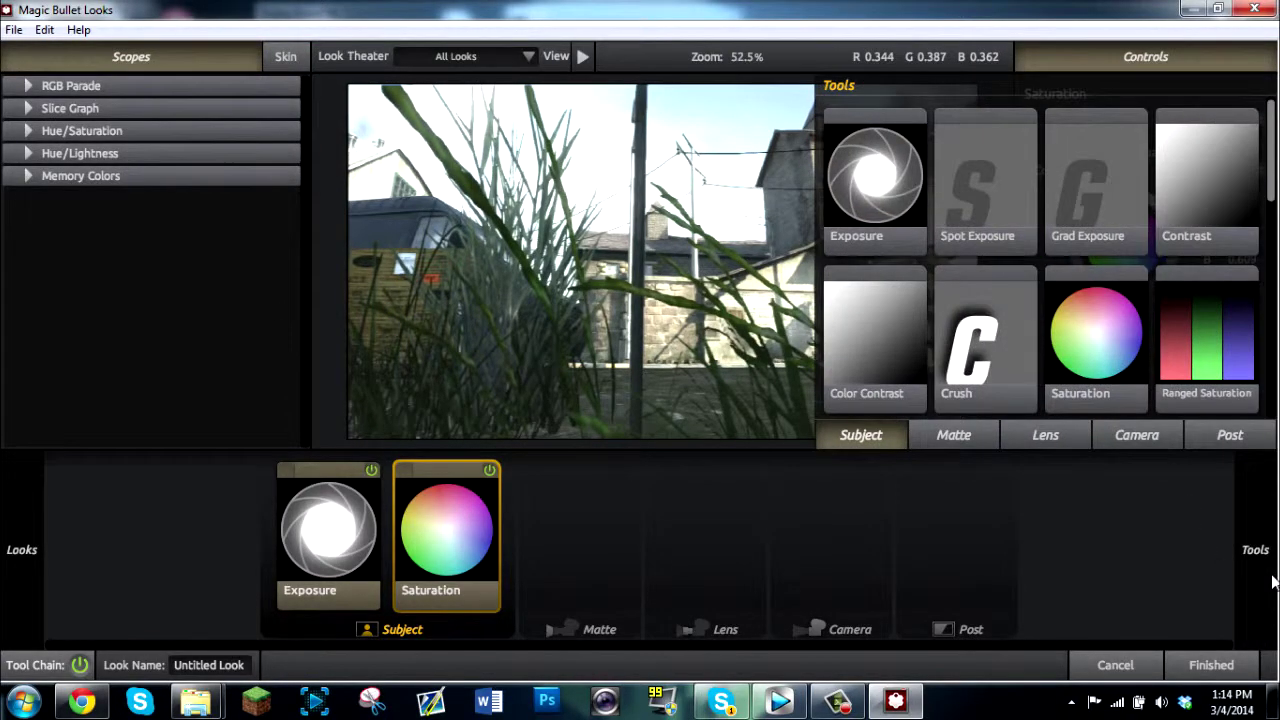
scroll(1190, 303, down, 5)
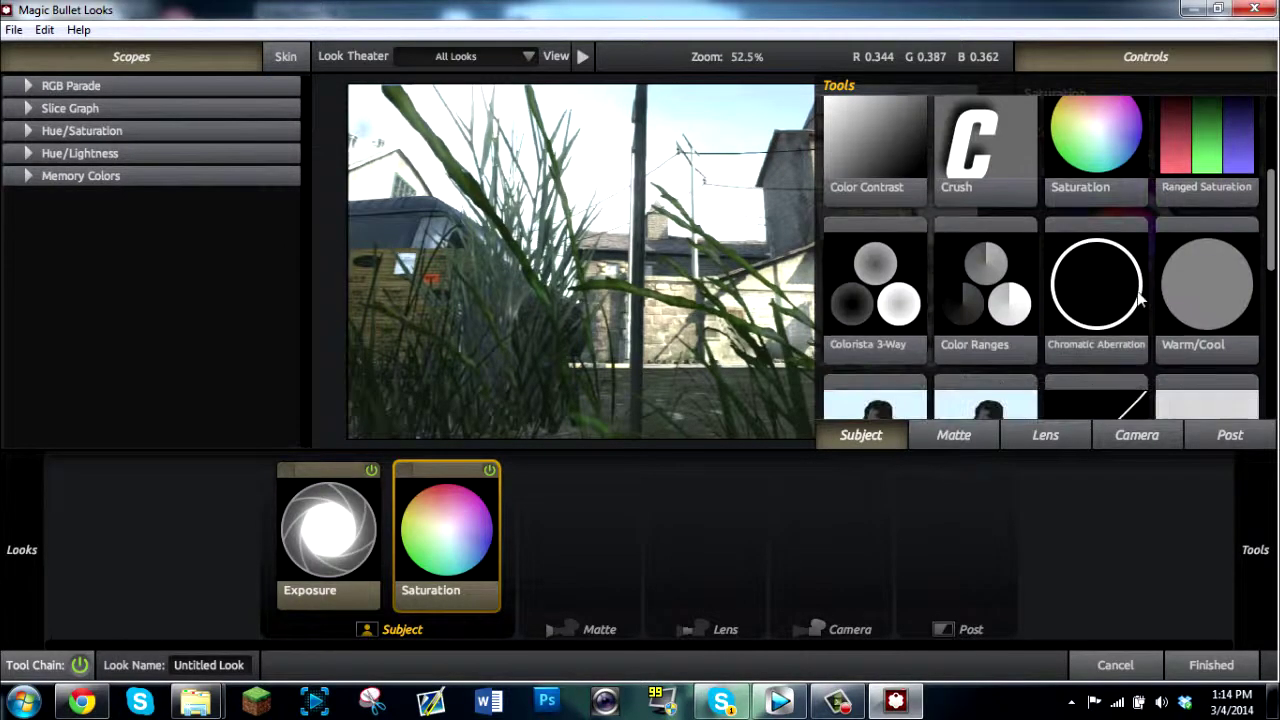
scroll(1137, 291, down, 3)
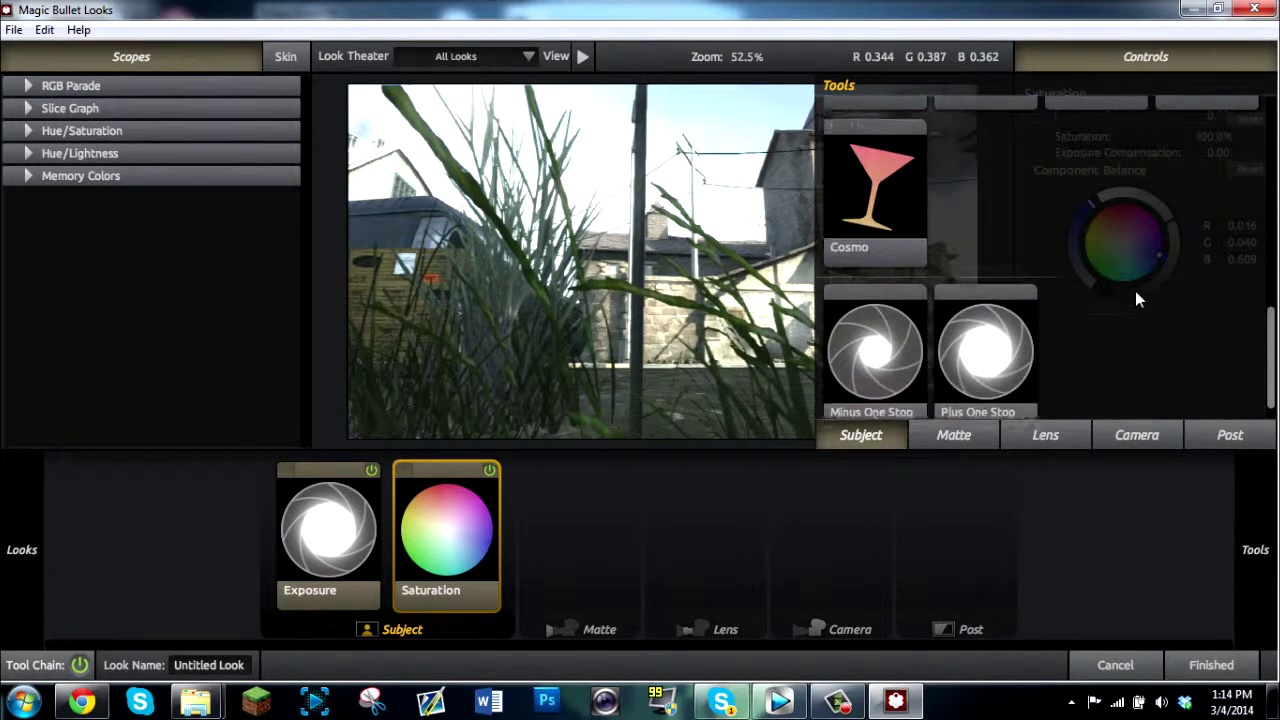
click(952, 437)
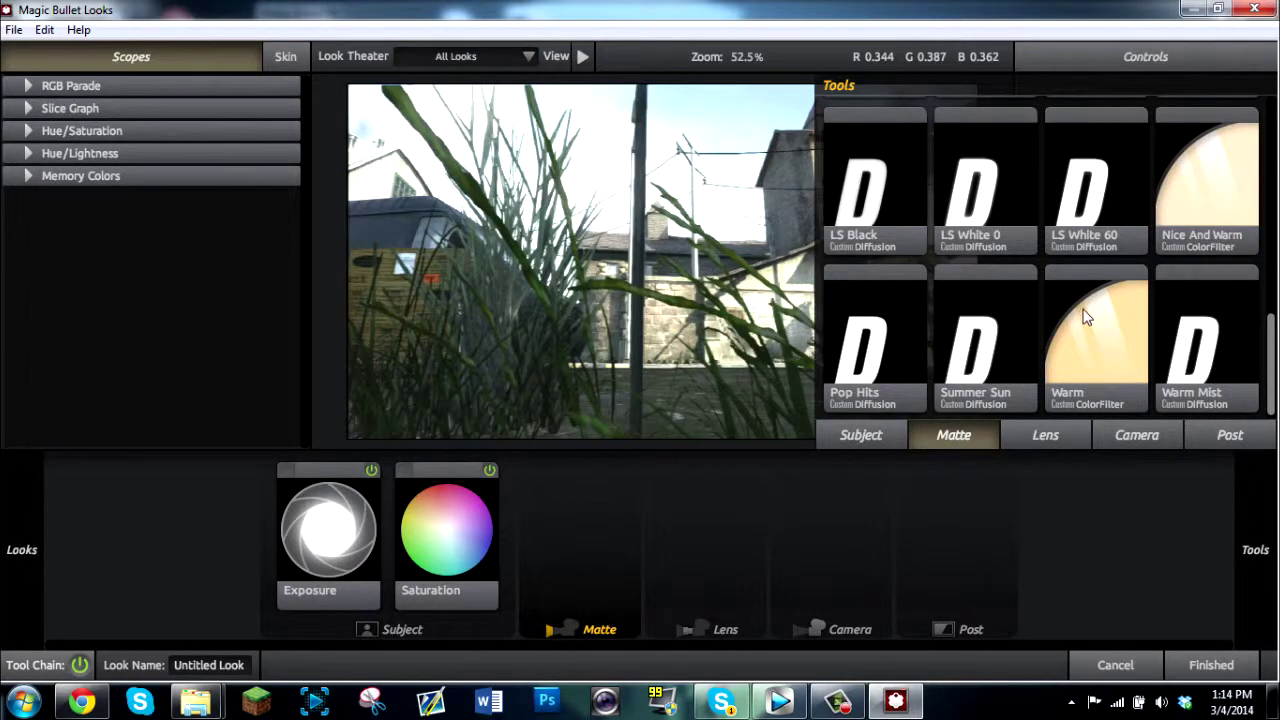
scroll(1087, 317, up, 5)
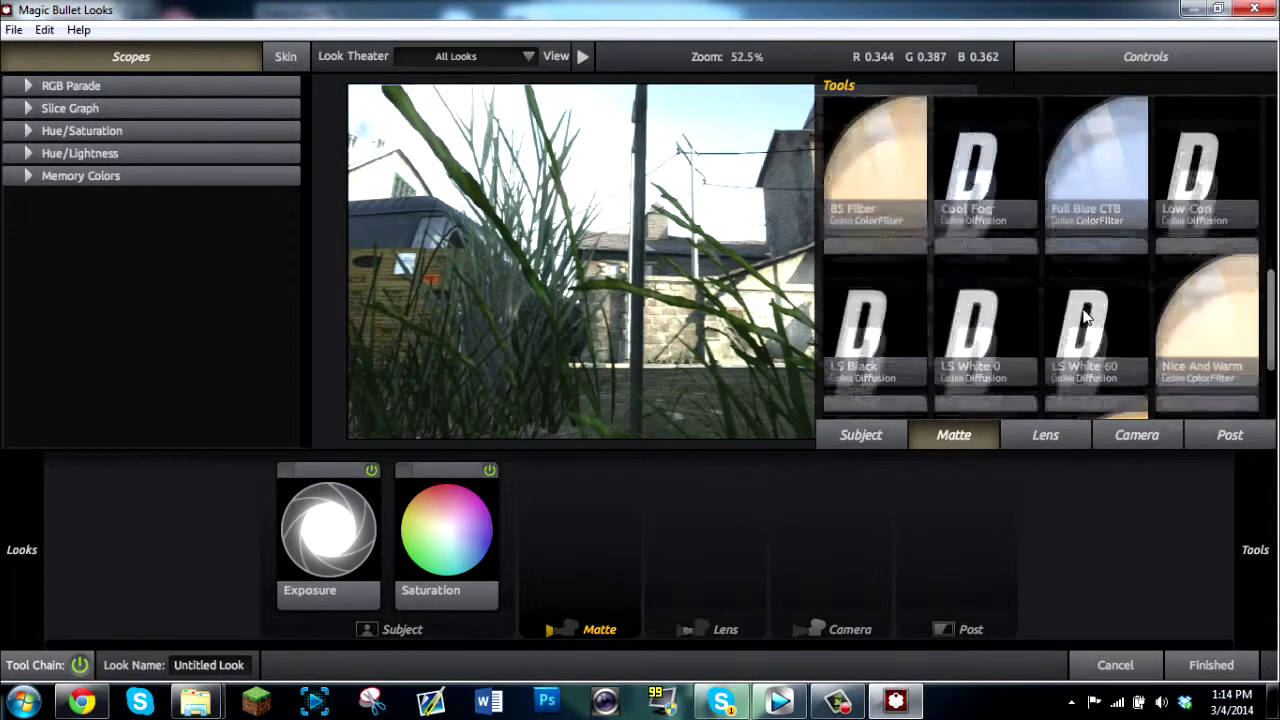
scroll(1080, 309, up, 6)
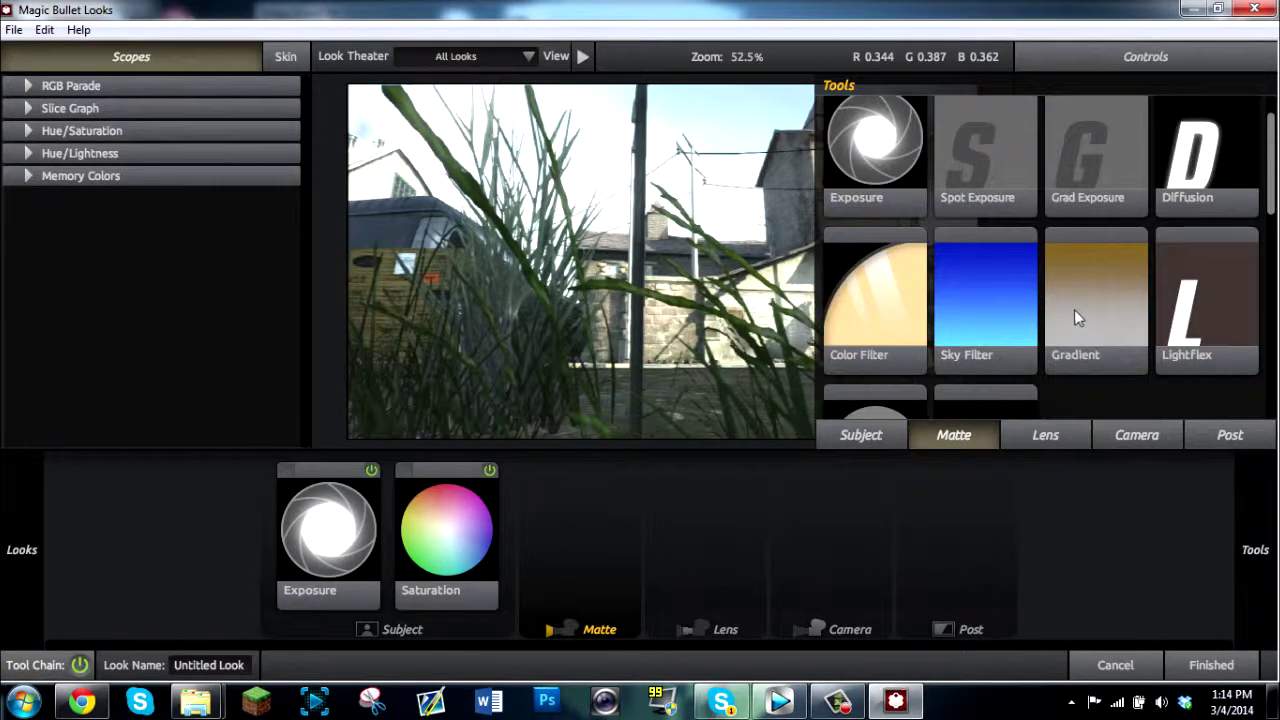
scroll(1077, 318, down, 2)
scroll(1085, 300, up, 2)
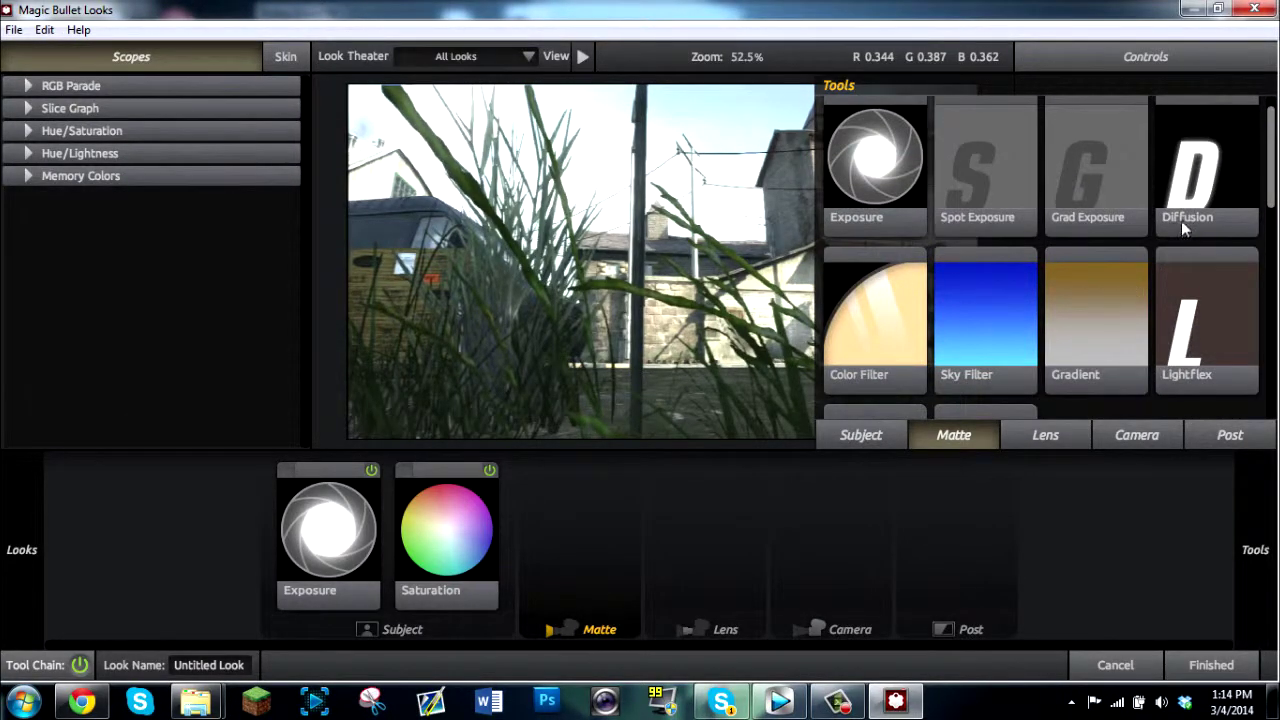
scroll(1170, 240, down, 2)
scroll(1145, 280, down, 2)
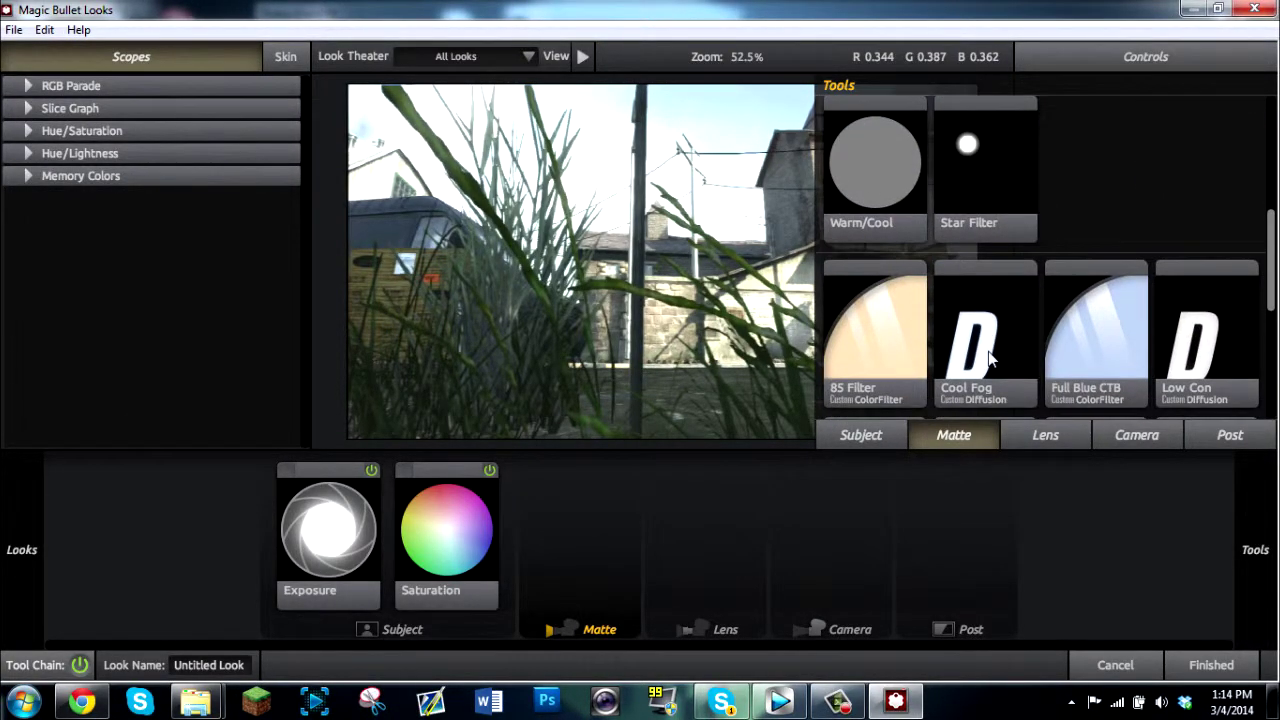
scroll(1165, 358, up, 3)
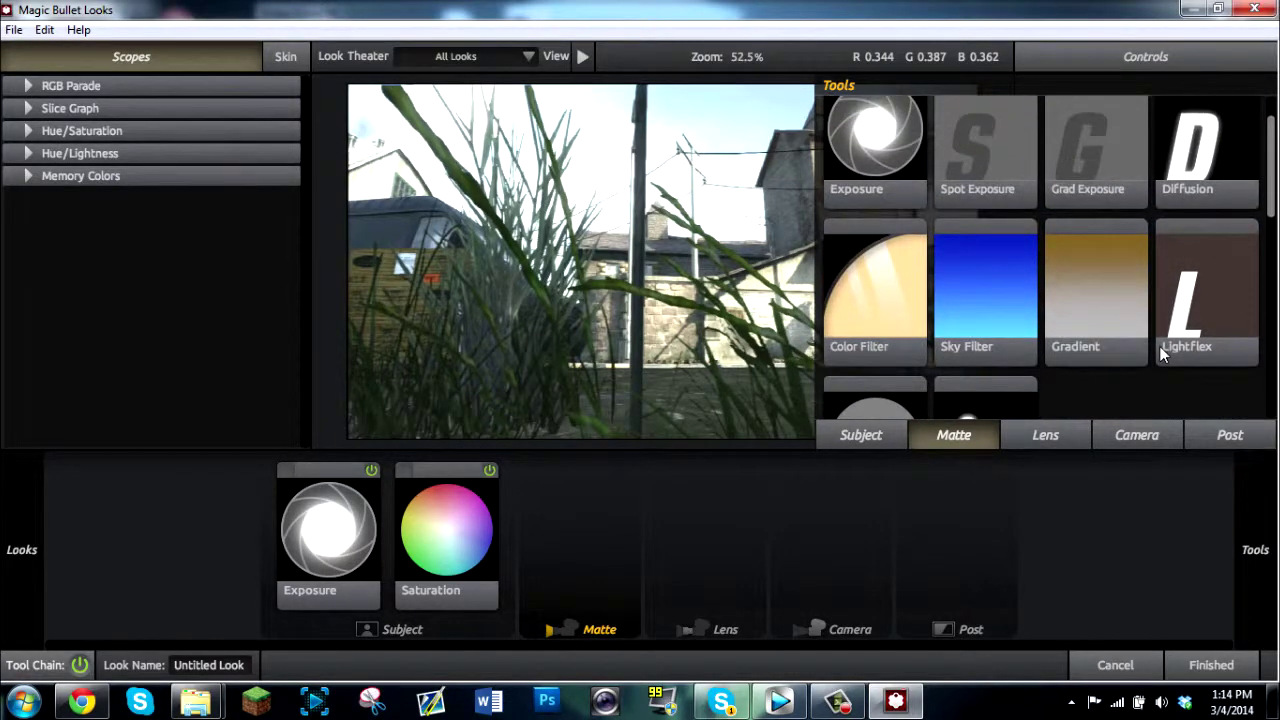
- Add a Diffusion tool to the Matte stage with a red glow colour
drag(1212, 165, 583, 527)
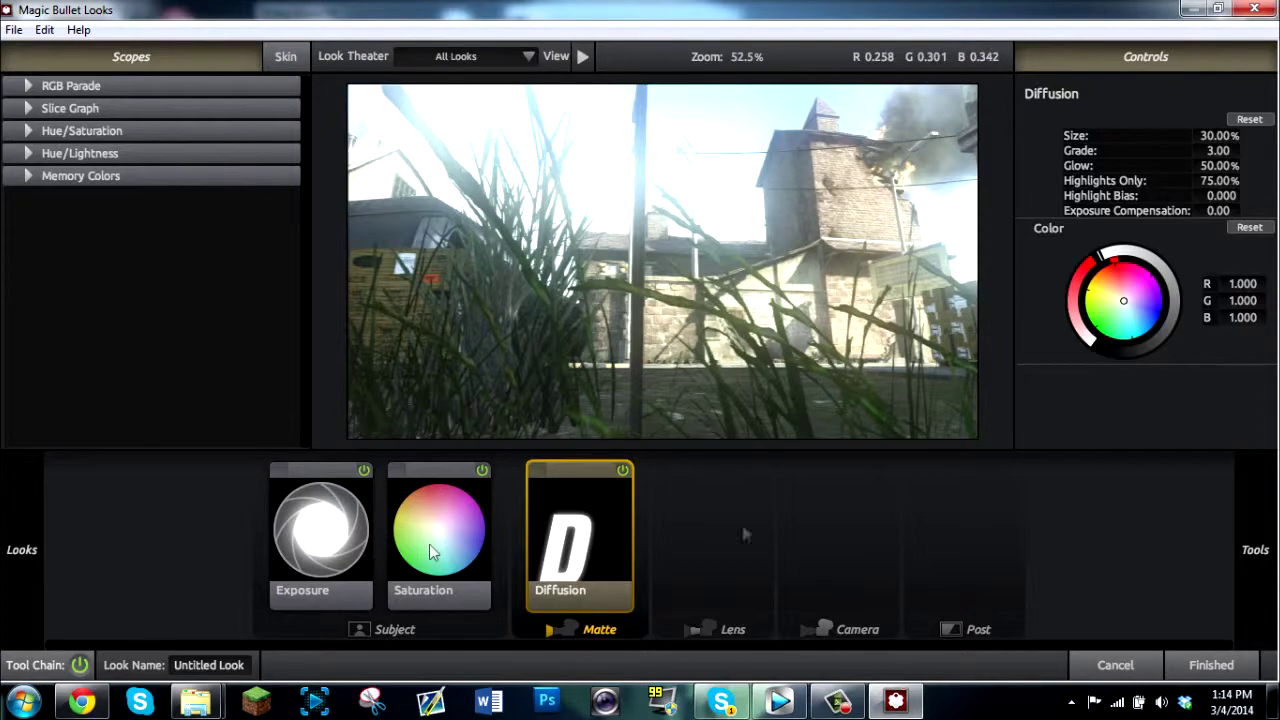
drag(1123, 300, 1092, 262)
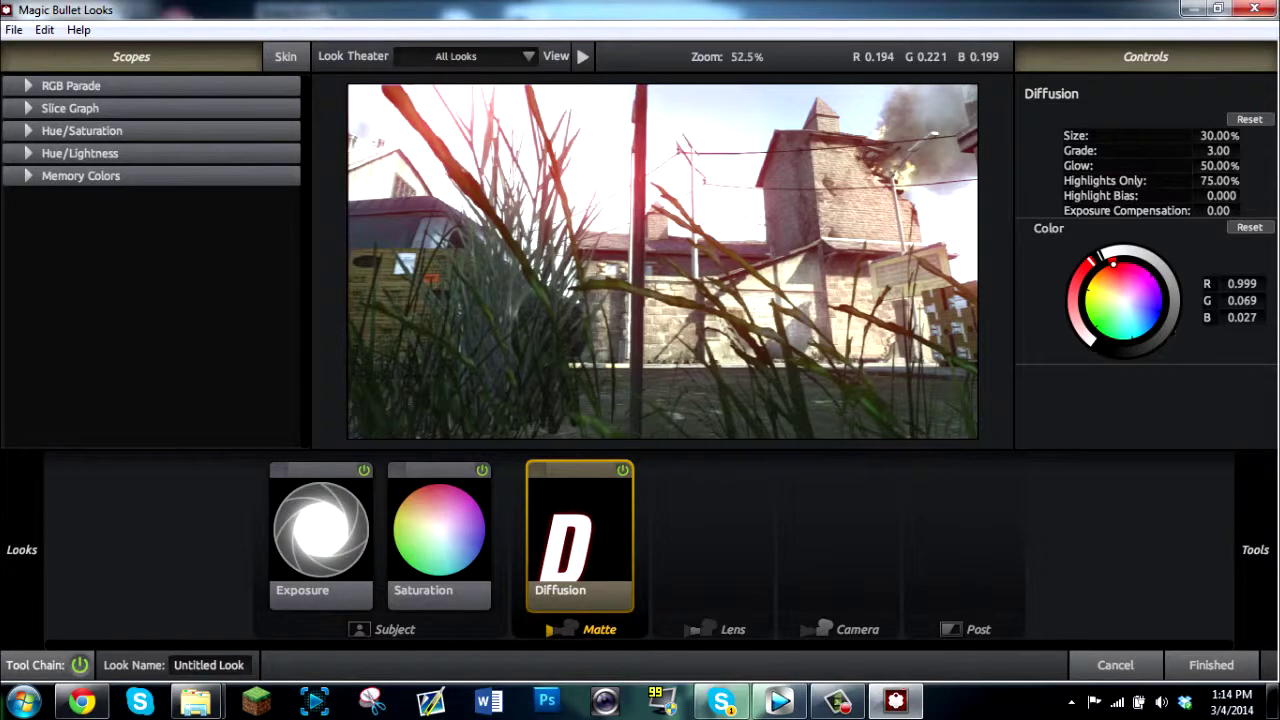
drag(1113, 262, 1113, 263)
- Add a Haze/Flare tool to the Lens stage with a strong red tint
mouse_move(1266, 590)
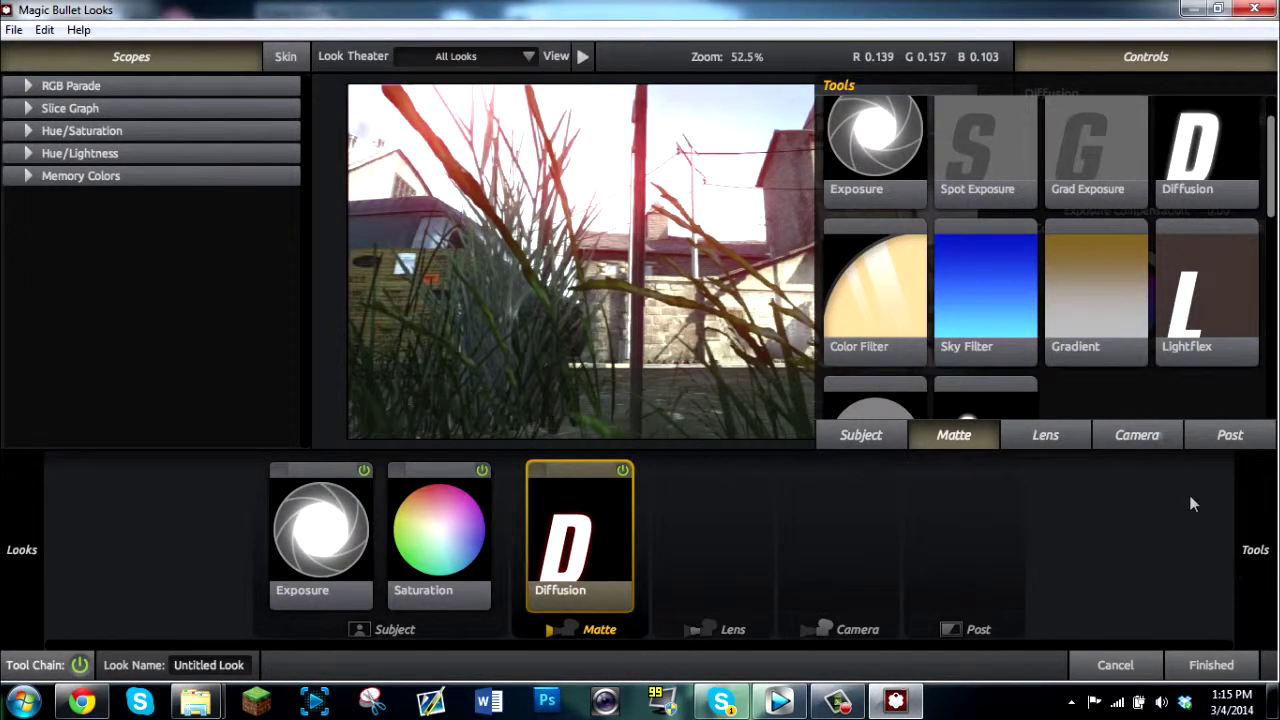
scroll(1060, 185, down, 6)
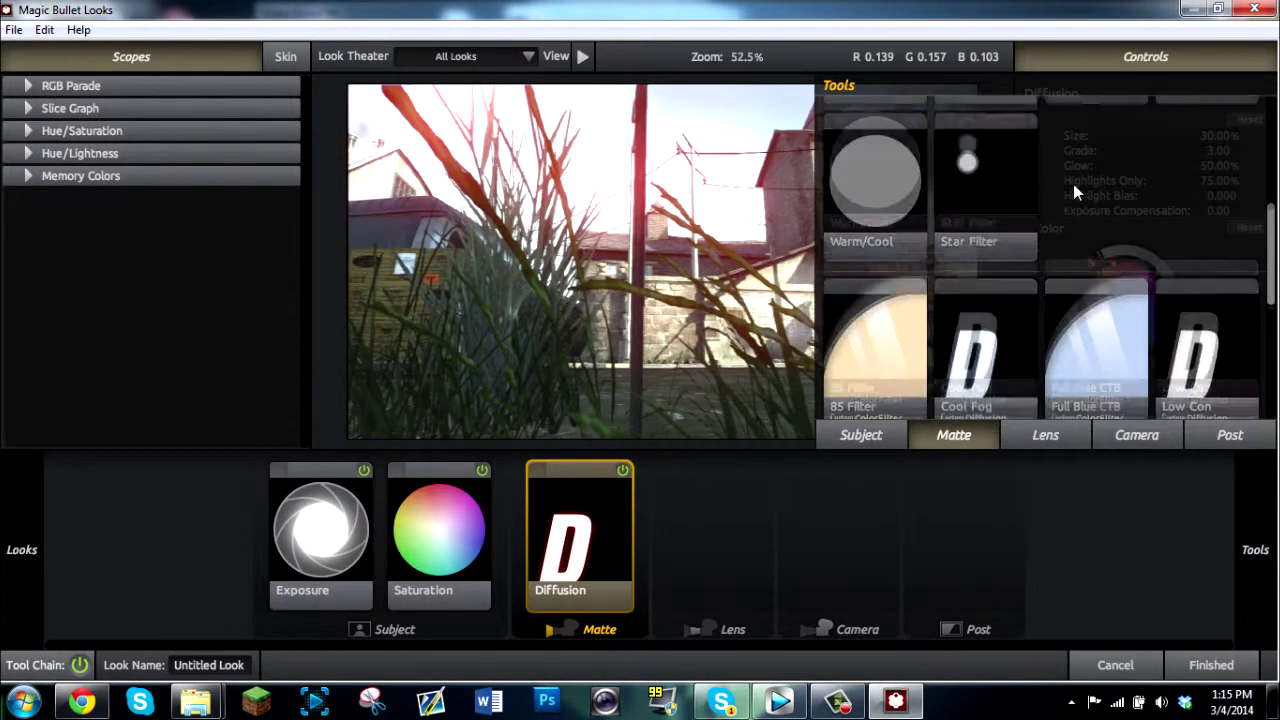
scroll(1073, 184, down, 4)
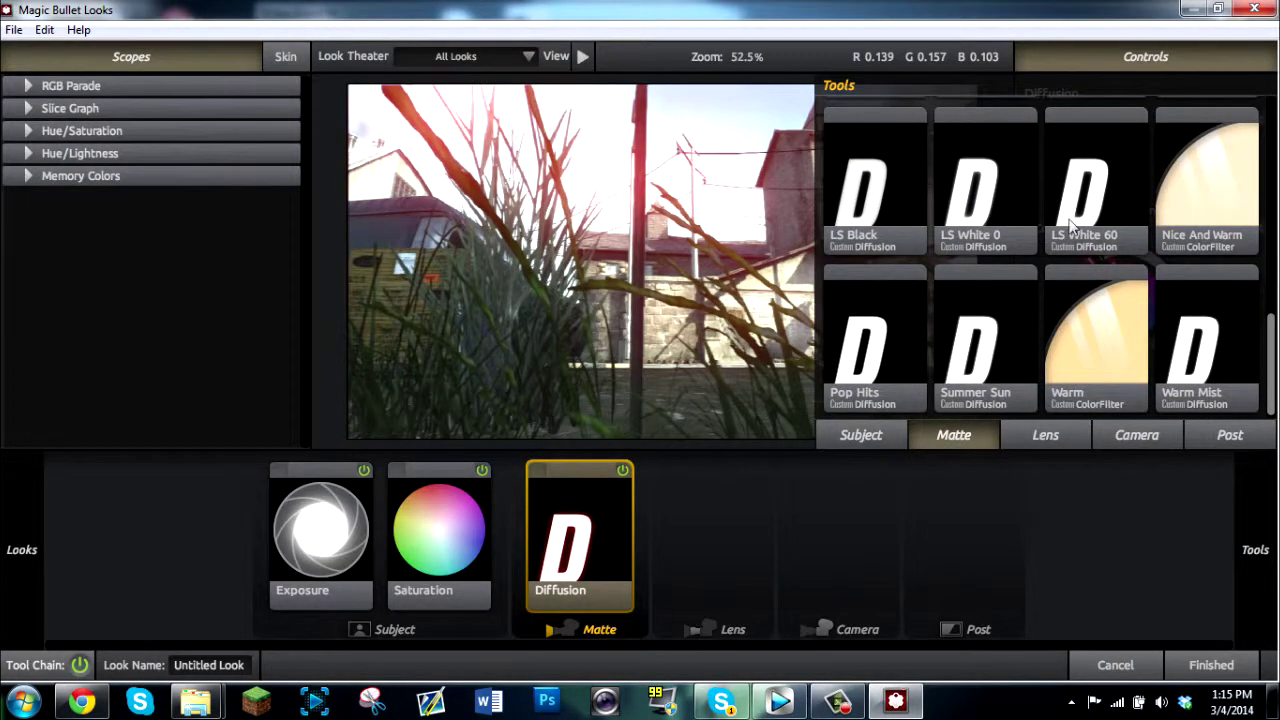
click(1046, 437)
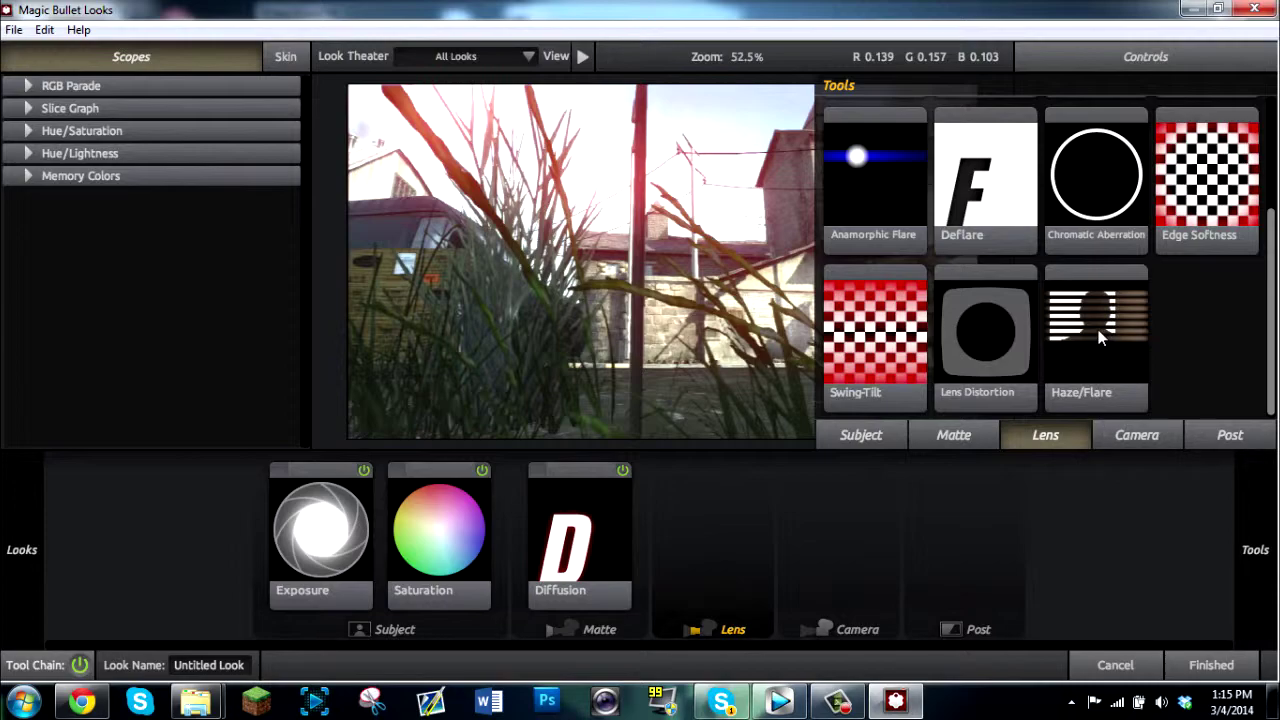
drag(1100, 338, 720, 574)
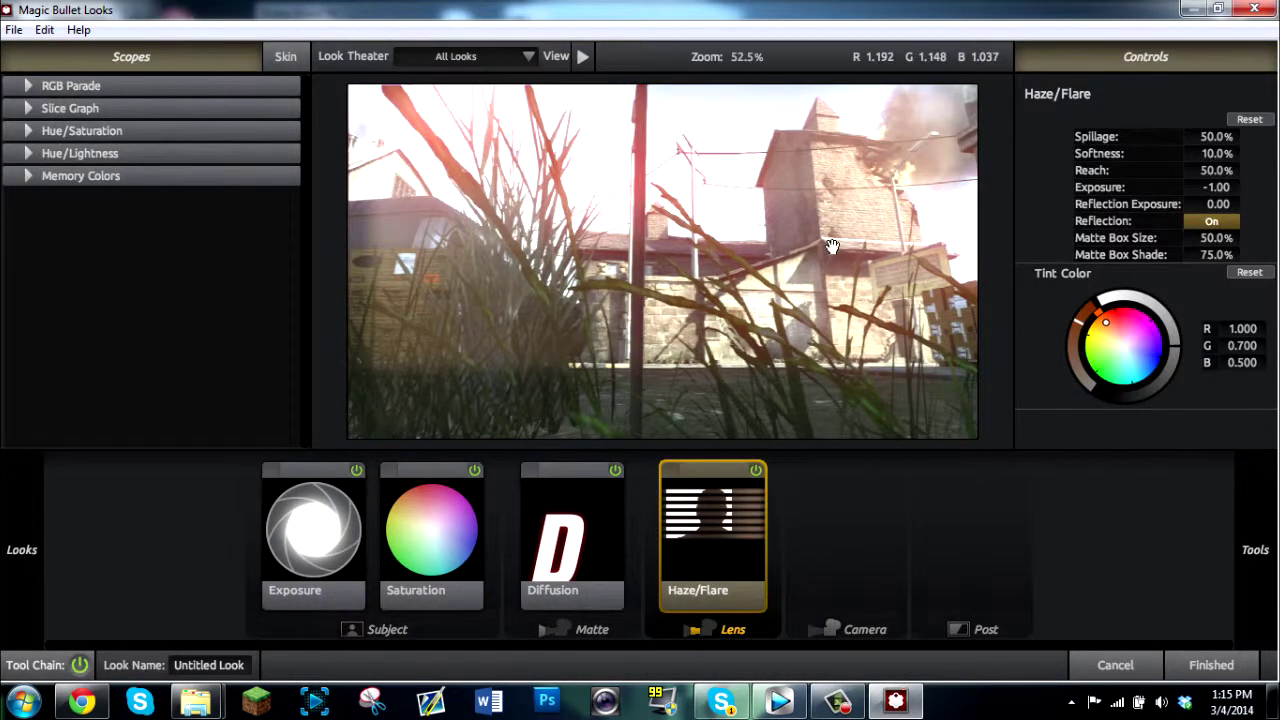
drag(1105, 322, 1116, 305)
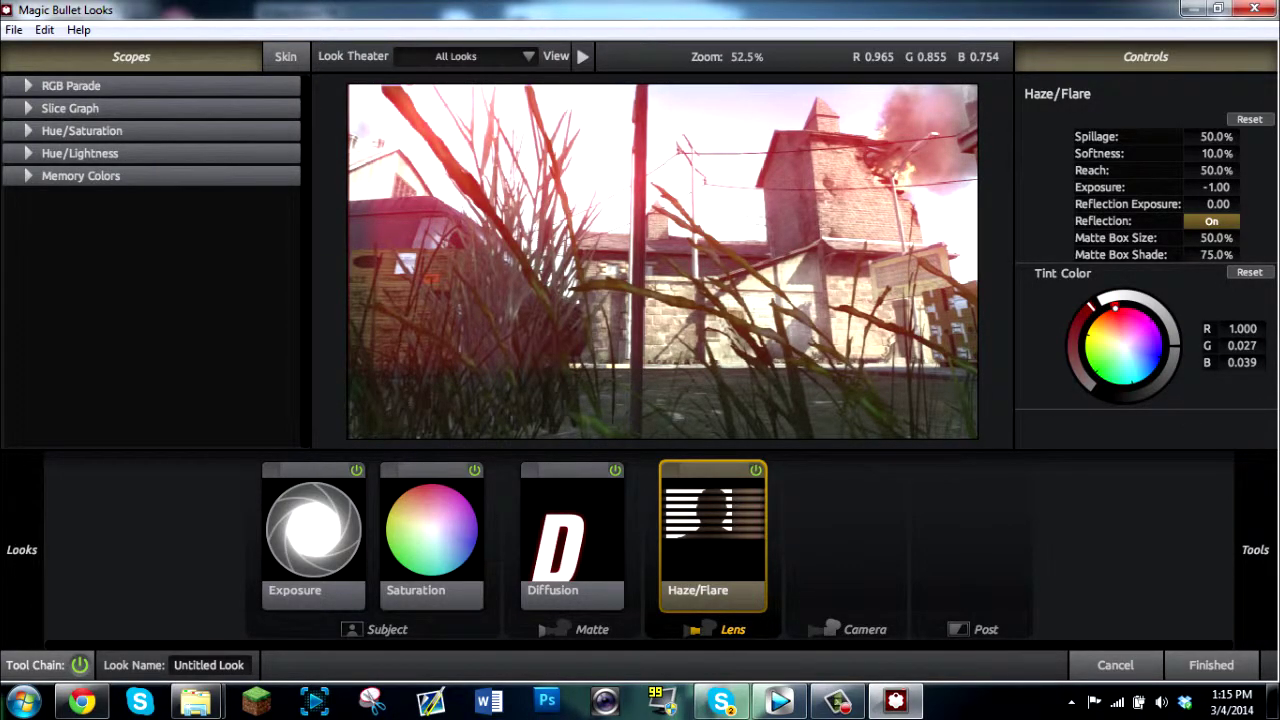
mouse_move(1082, 318)
mouse_down()
mouse_move(1073, 385)
mouse_move(1089, 300)
mouse_up()
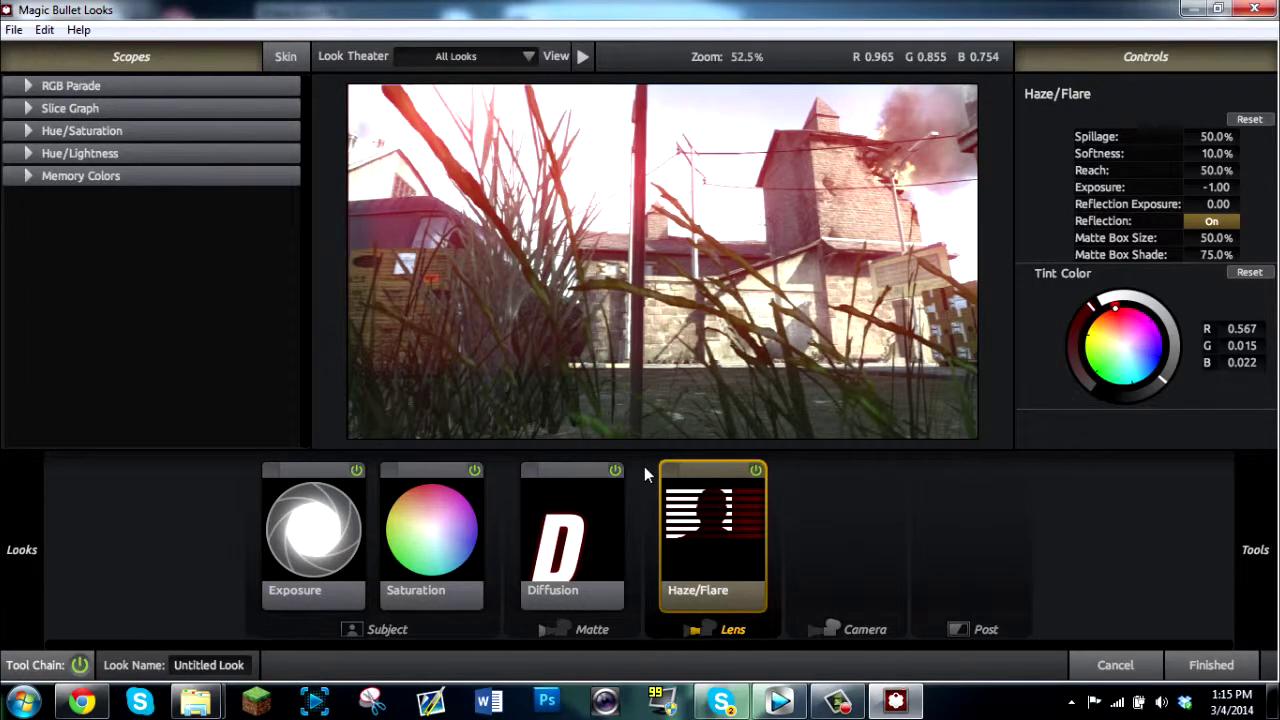
- Add a Contrast tool to the Camera stage at +0.110 and finish the look
mouse_move(1250, 560)
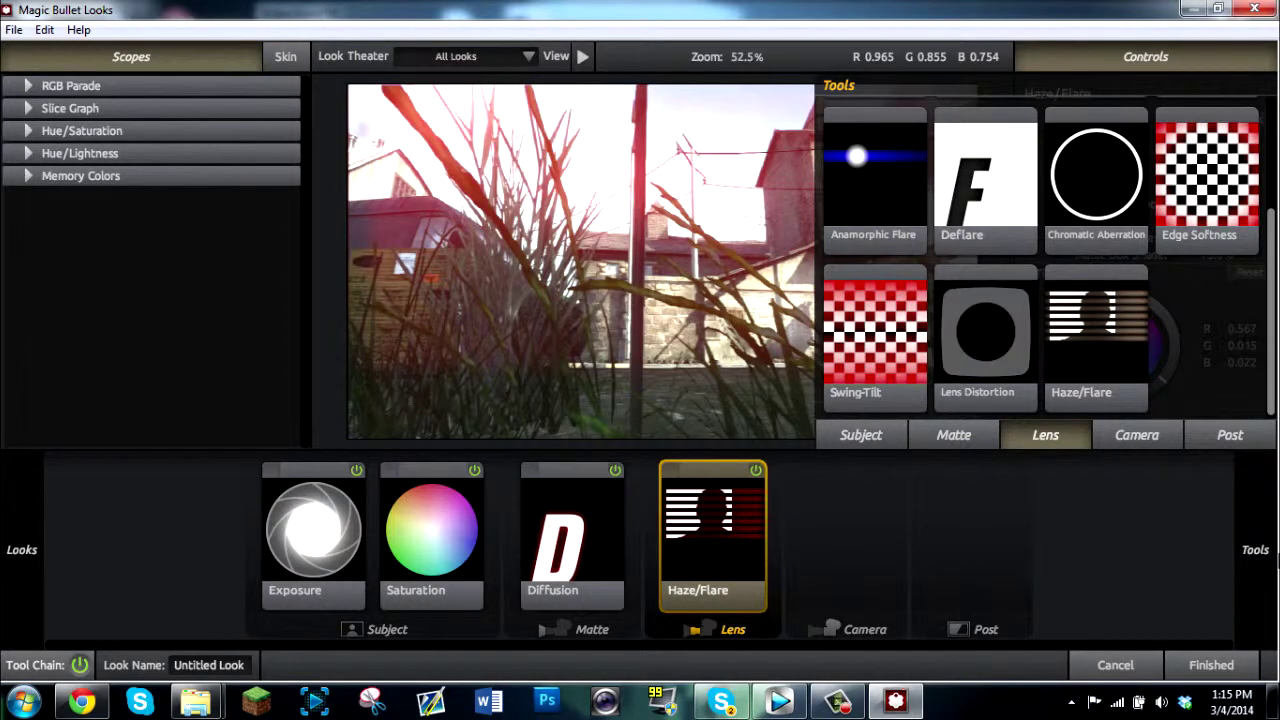
click(1136, 437)
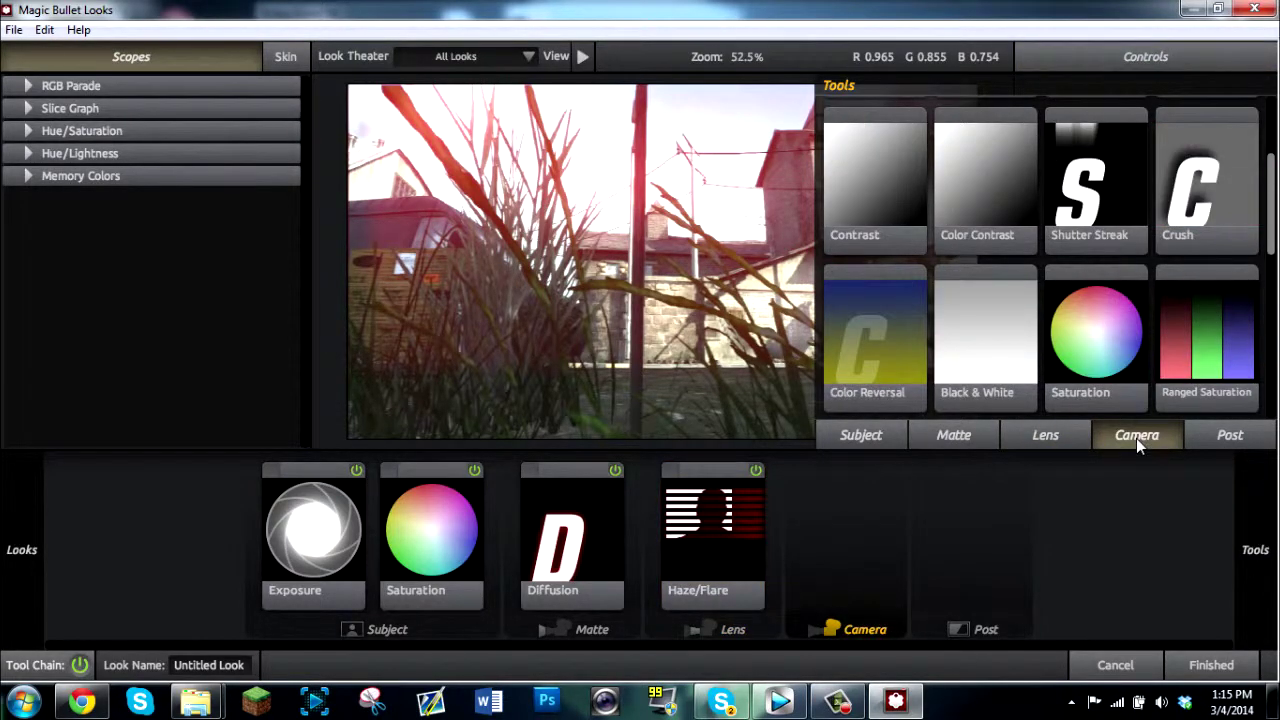
scroll(1137, 317, down, 3)
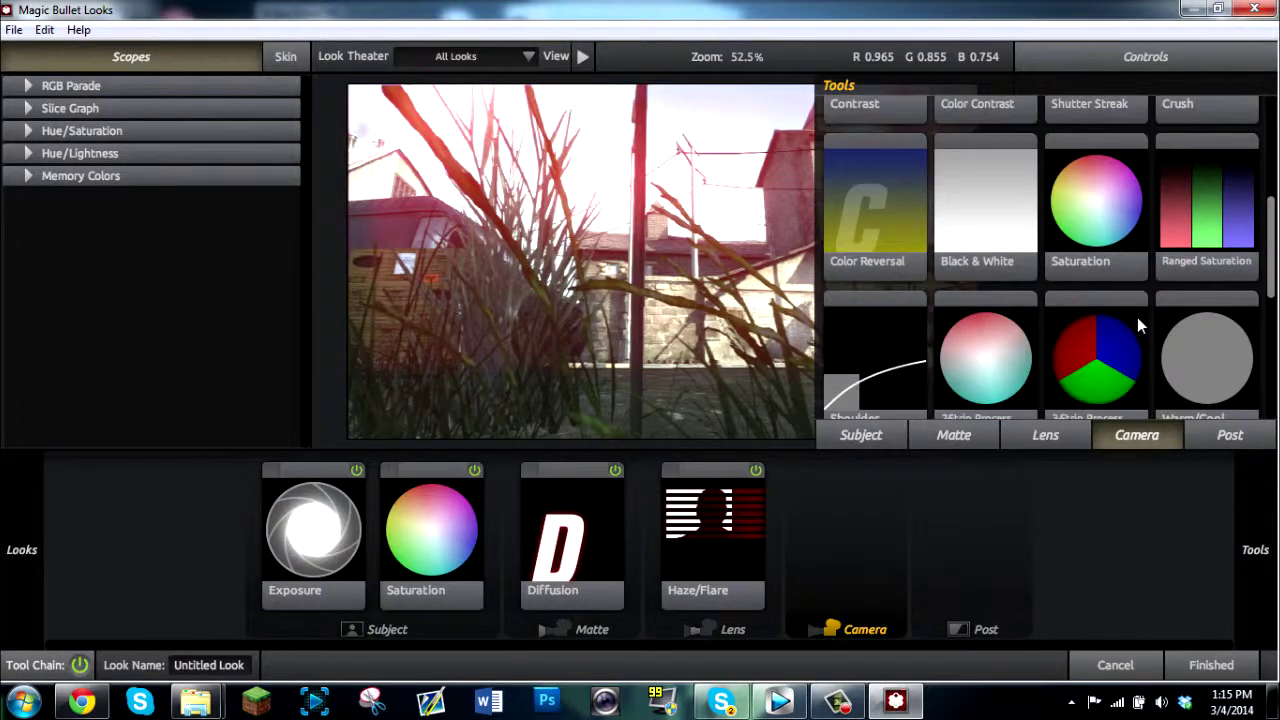
scroll(1137, 319, down, 2)
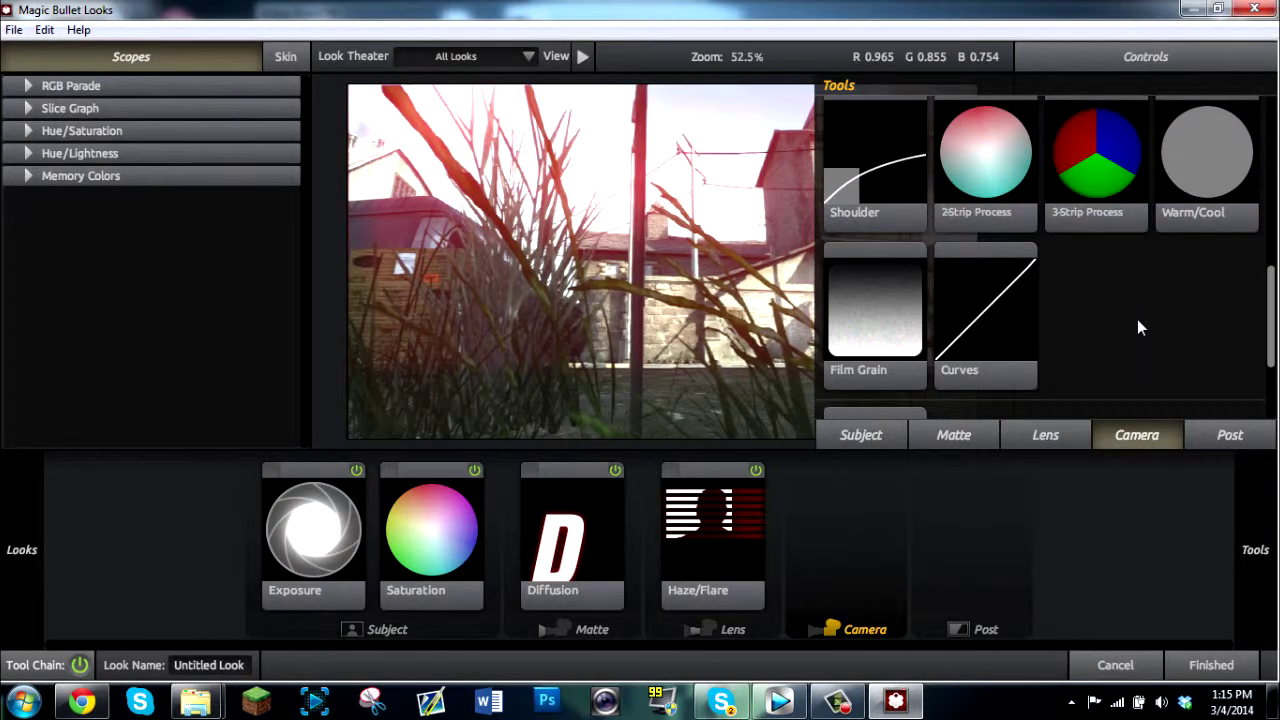
scroll(1137, 319, up, 5)
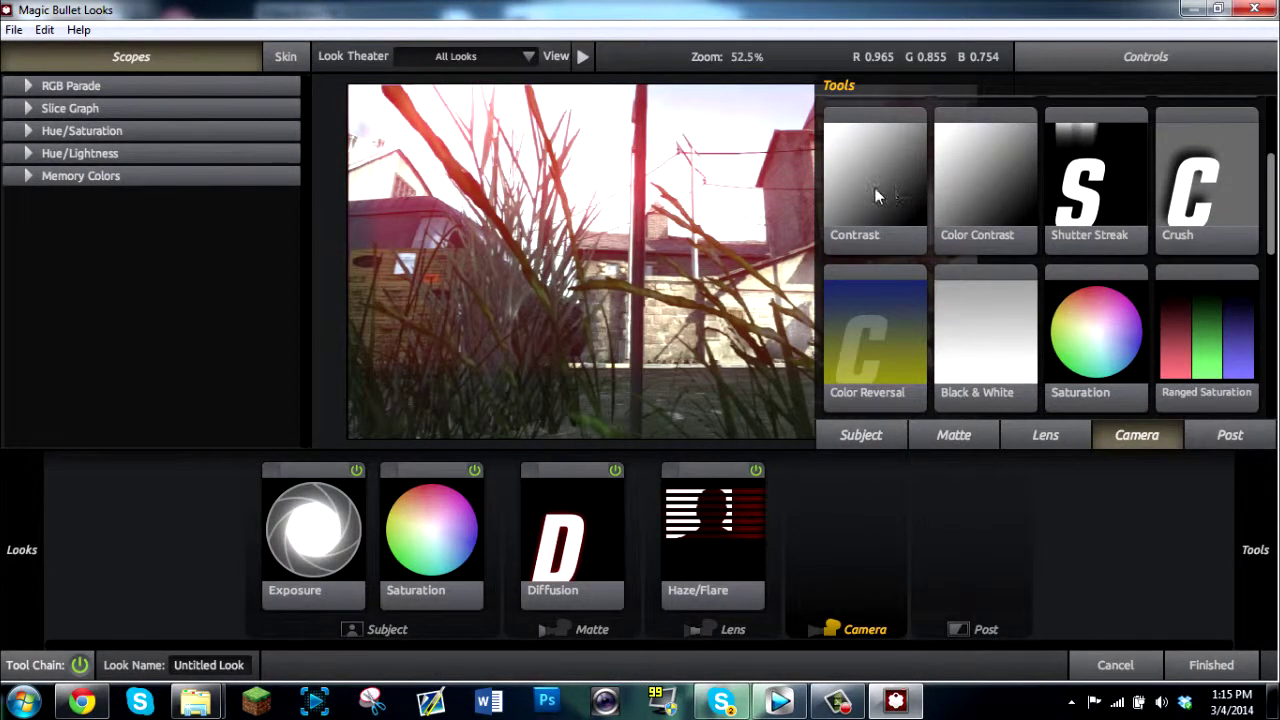
scroll(865, 185, up, 2)
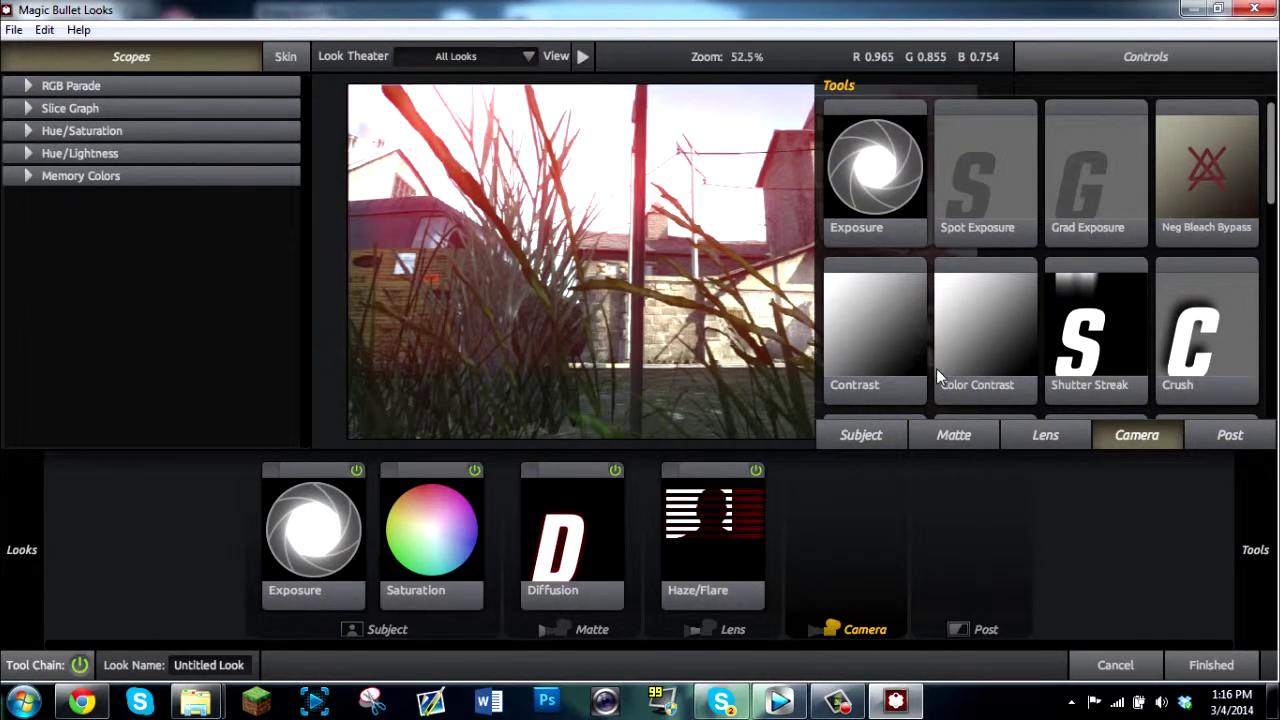
drag(894, 349, 838, 595)
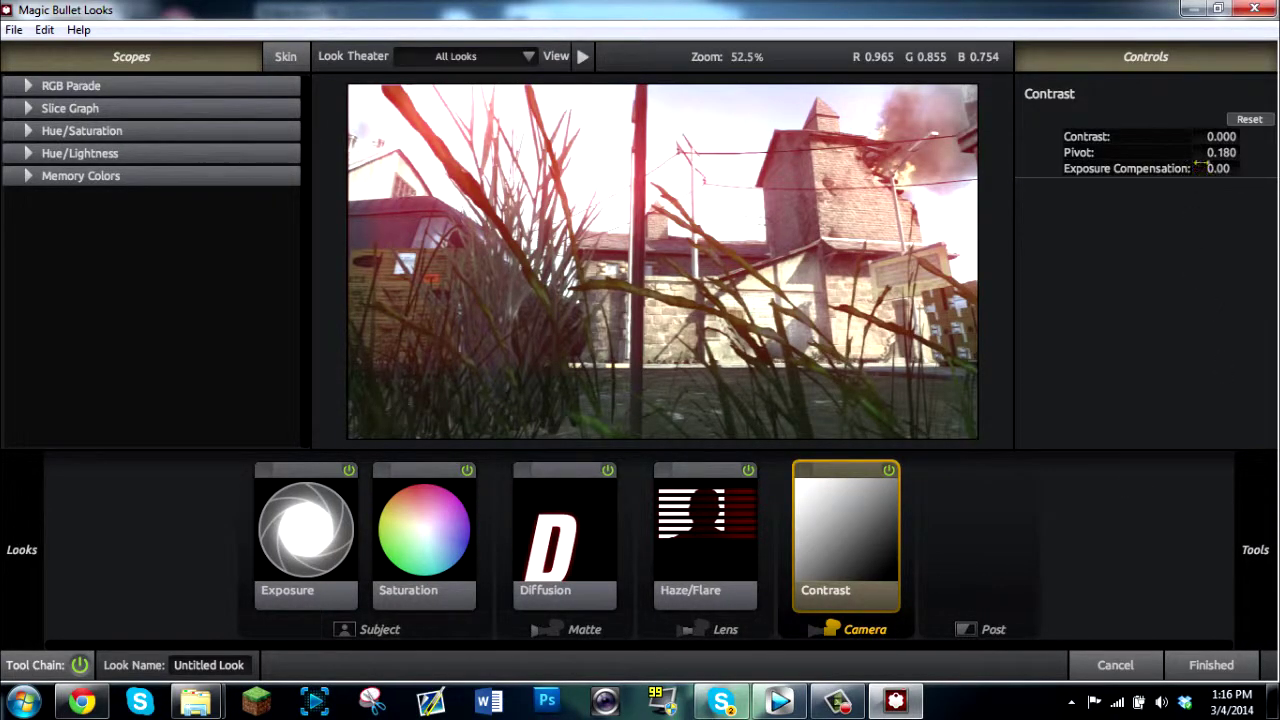
drag(1214, 144, 1230, 144)
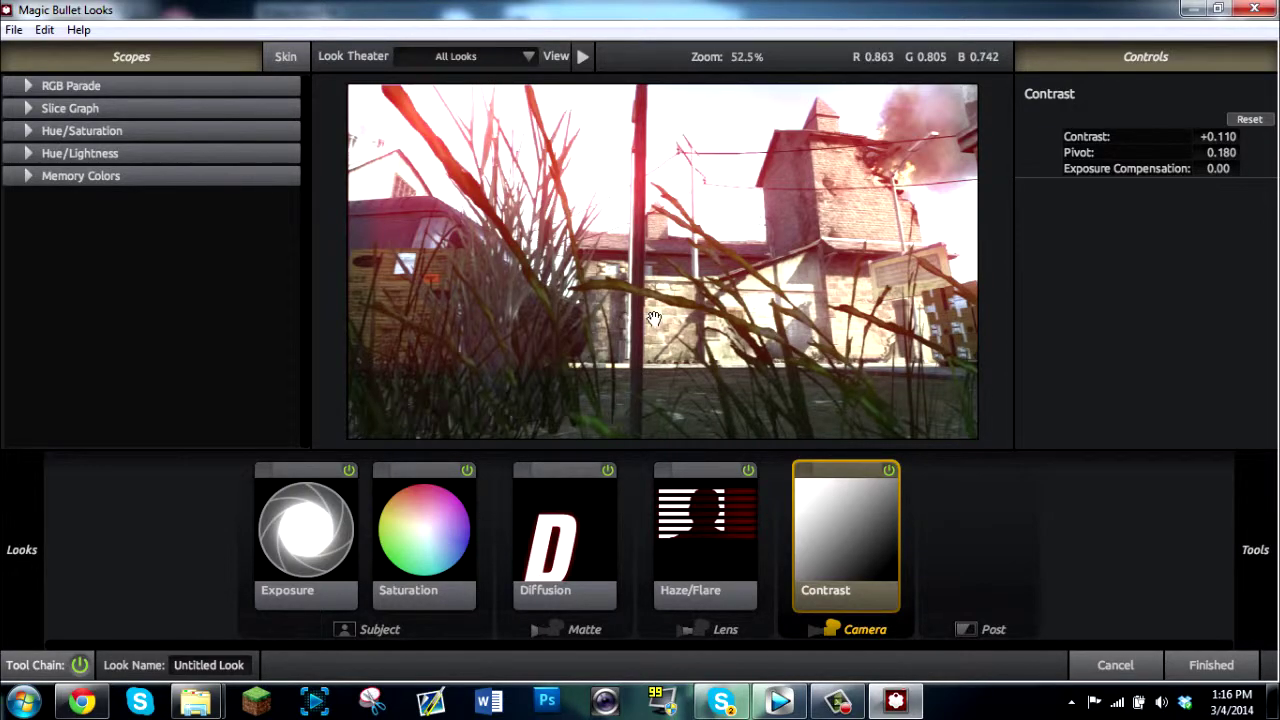
click(1212, 666)
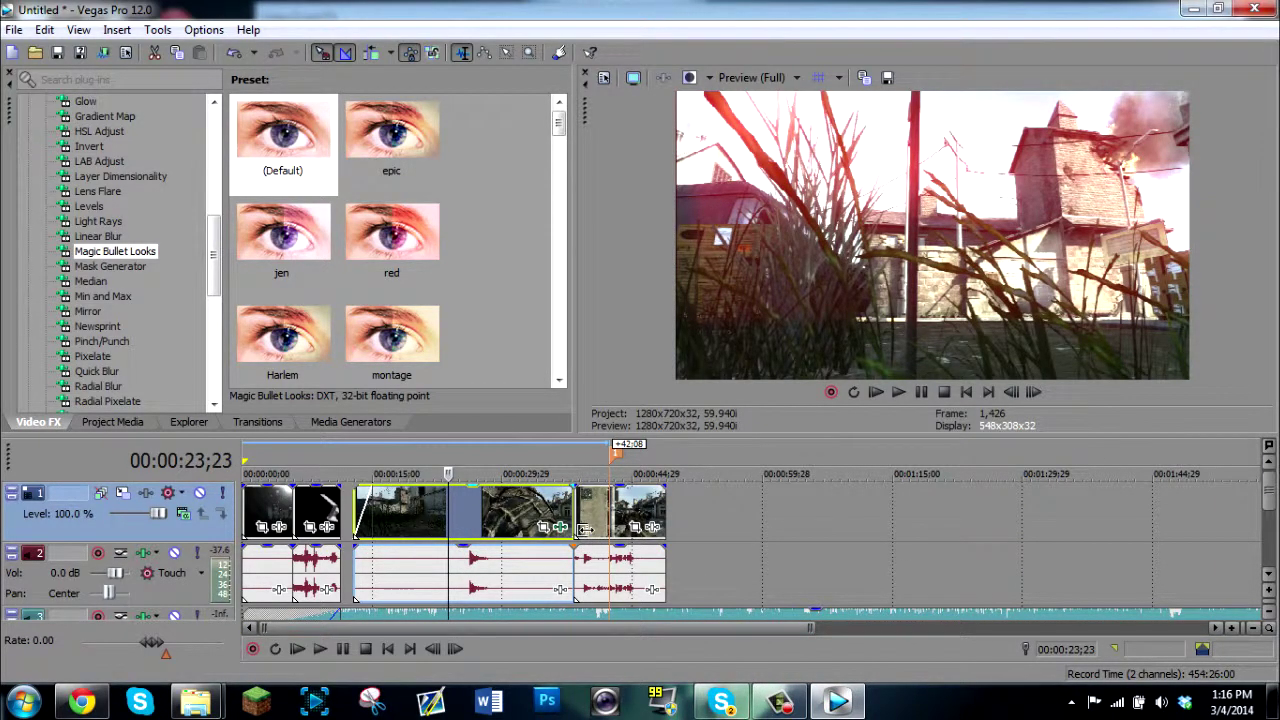
- Open the Black Ops II clip's Video Event FX chain
click(562, 529)
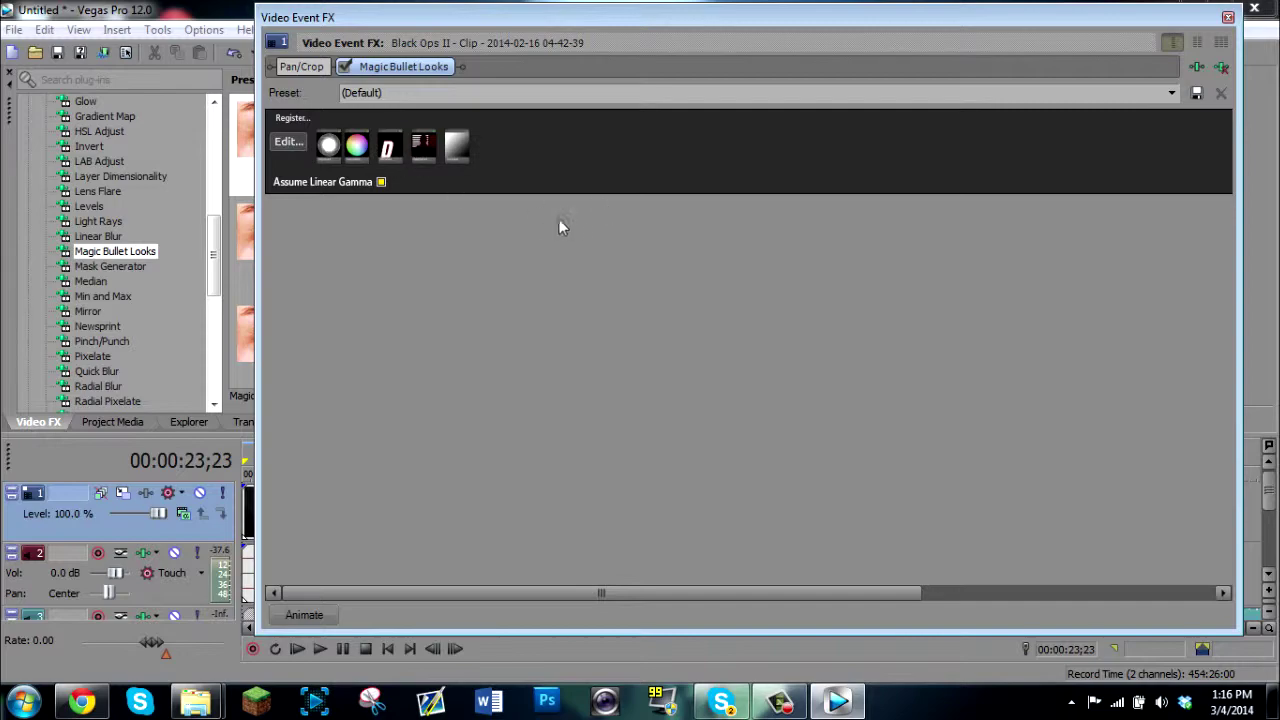
- Name the Magic Bullet Looks preset 'ep 2' and close the Video Event FX window
click(413, 95)
text(ep 2)
click(1228, 17)
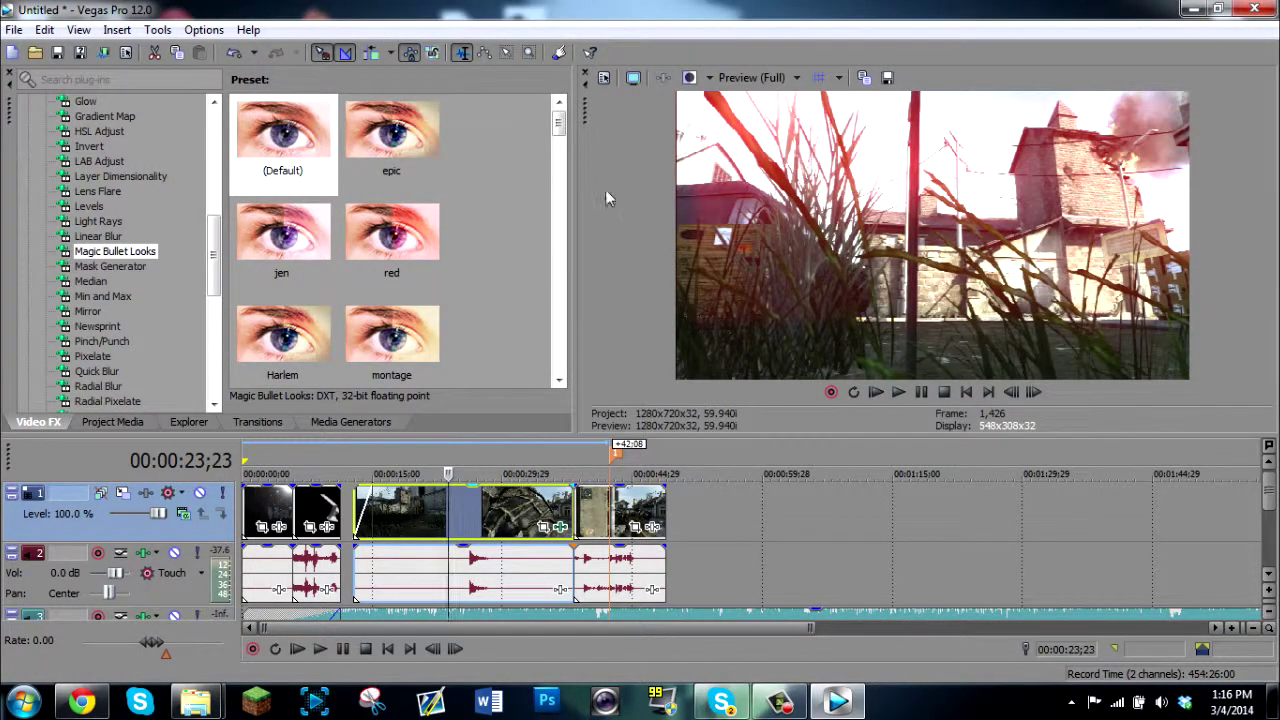
- Apply the ep 2 Magic Bullet Looks preset to a later clip on video track 1
drag(558, 130, 560, 370)
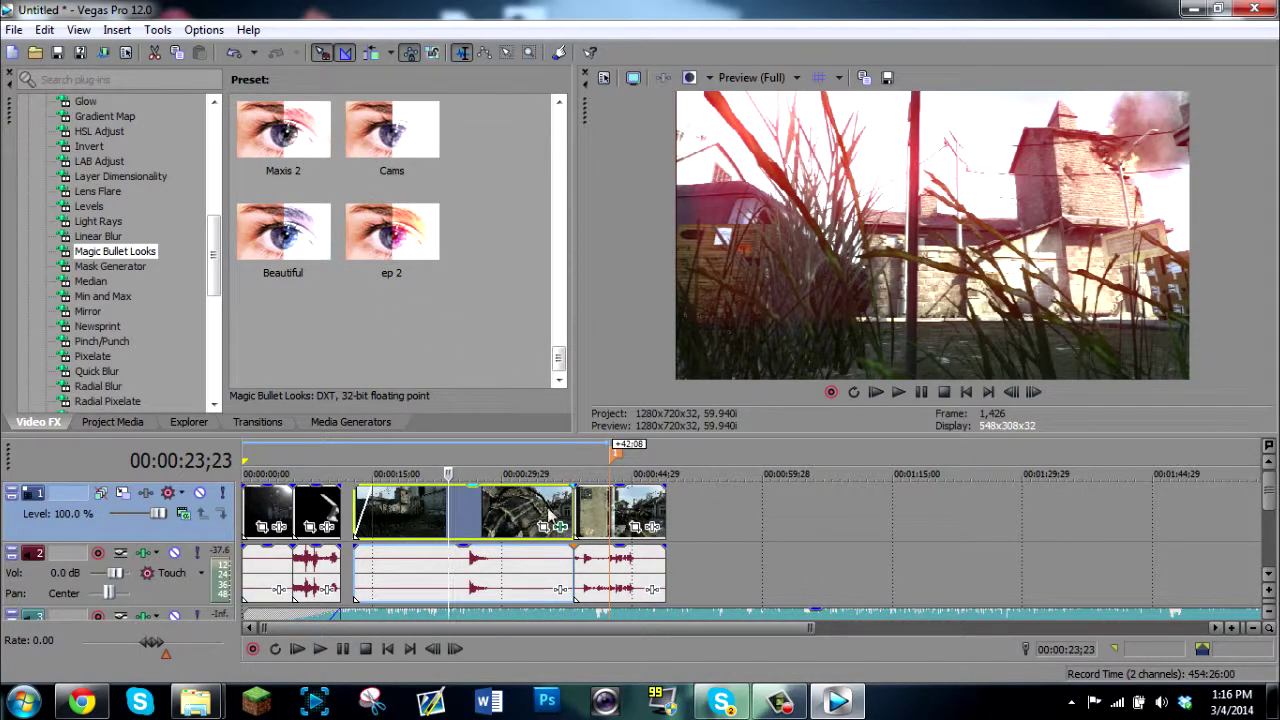
click(587, 522)
drag(391, 240, 597, 516)
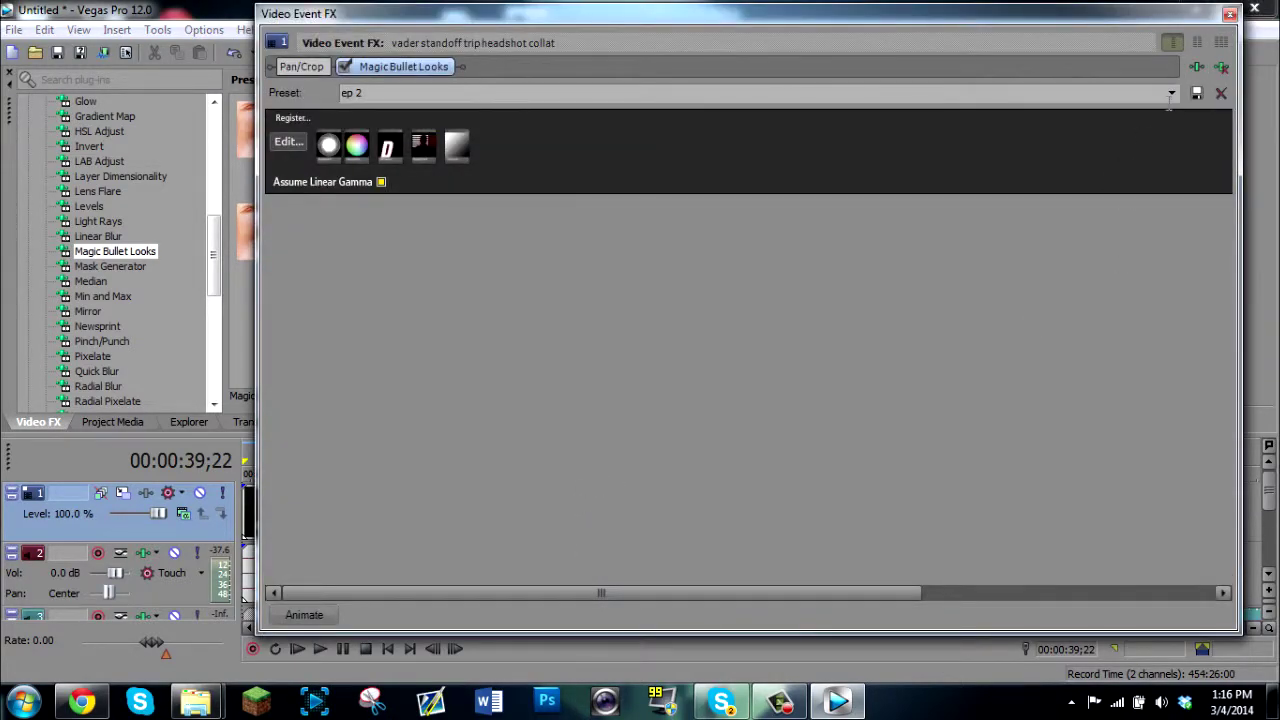
click(1230, 14)
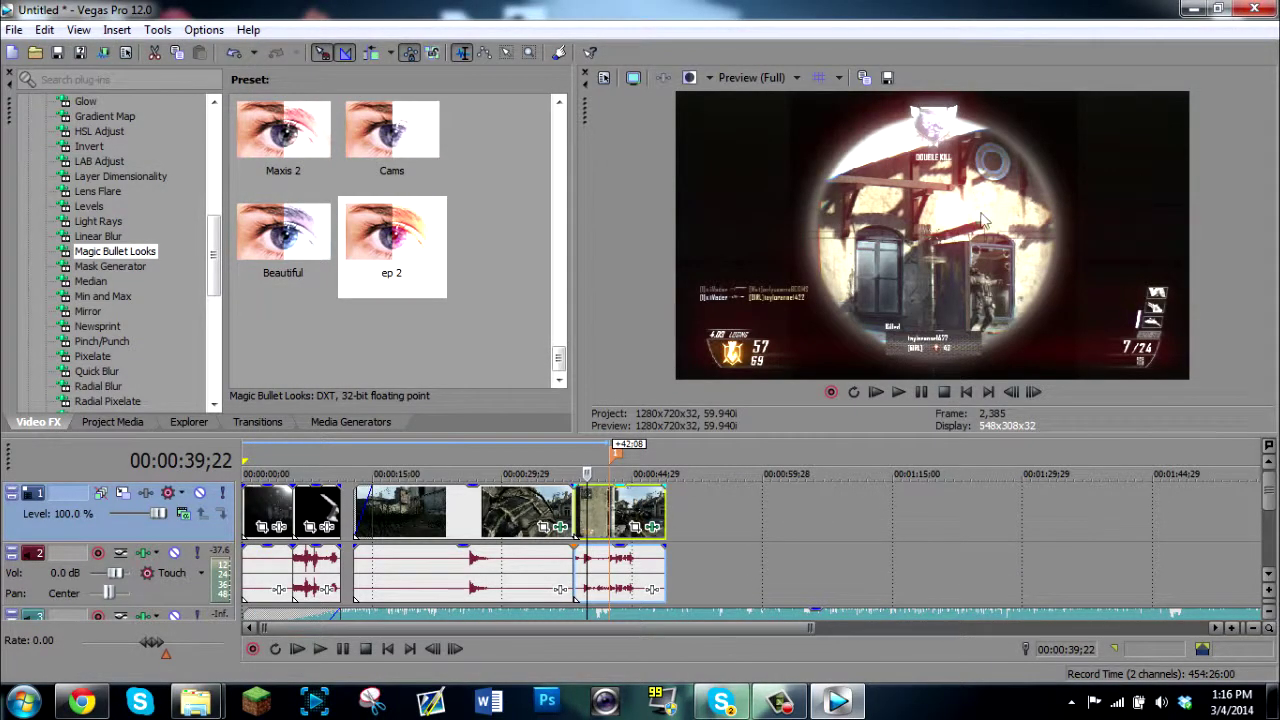
- Preview the graded clip at a later frame and check other clips on the track
click(630, 522)
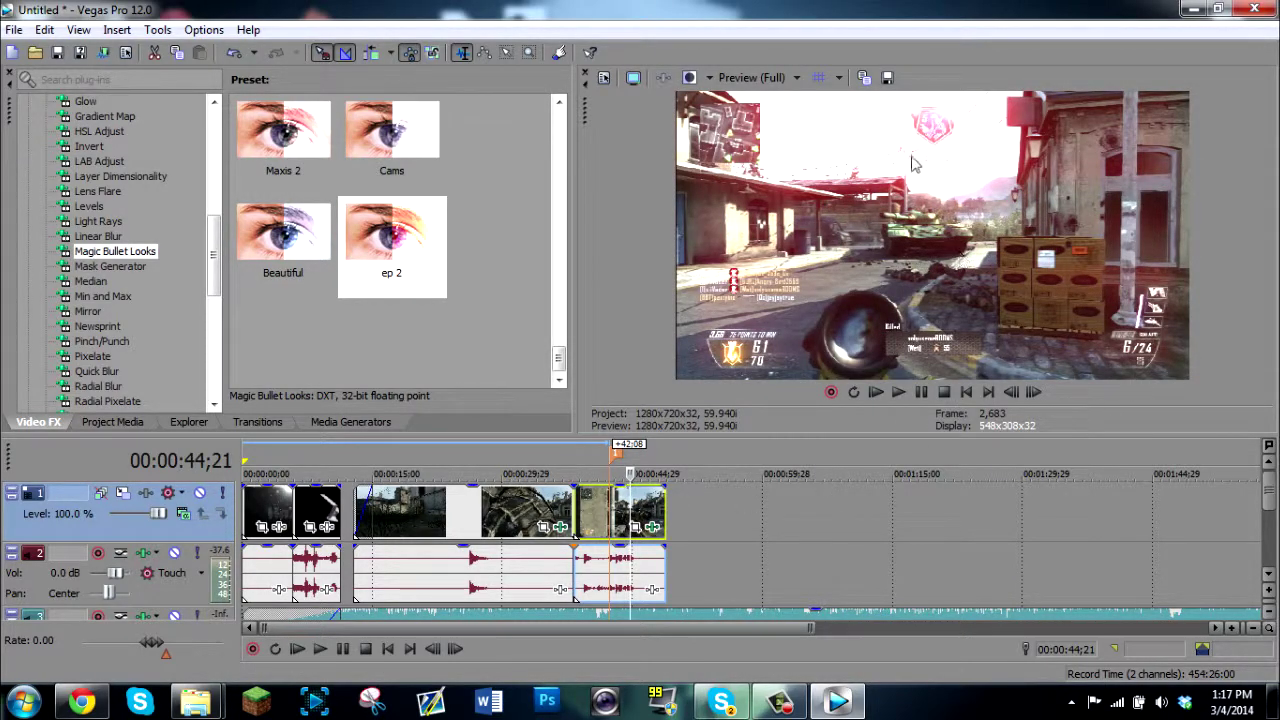
click(431, 513)
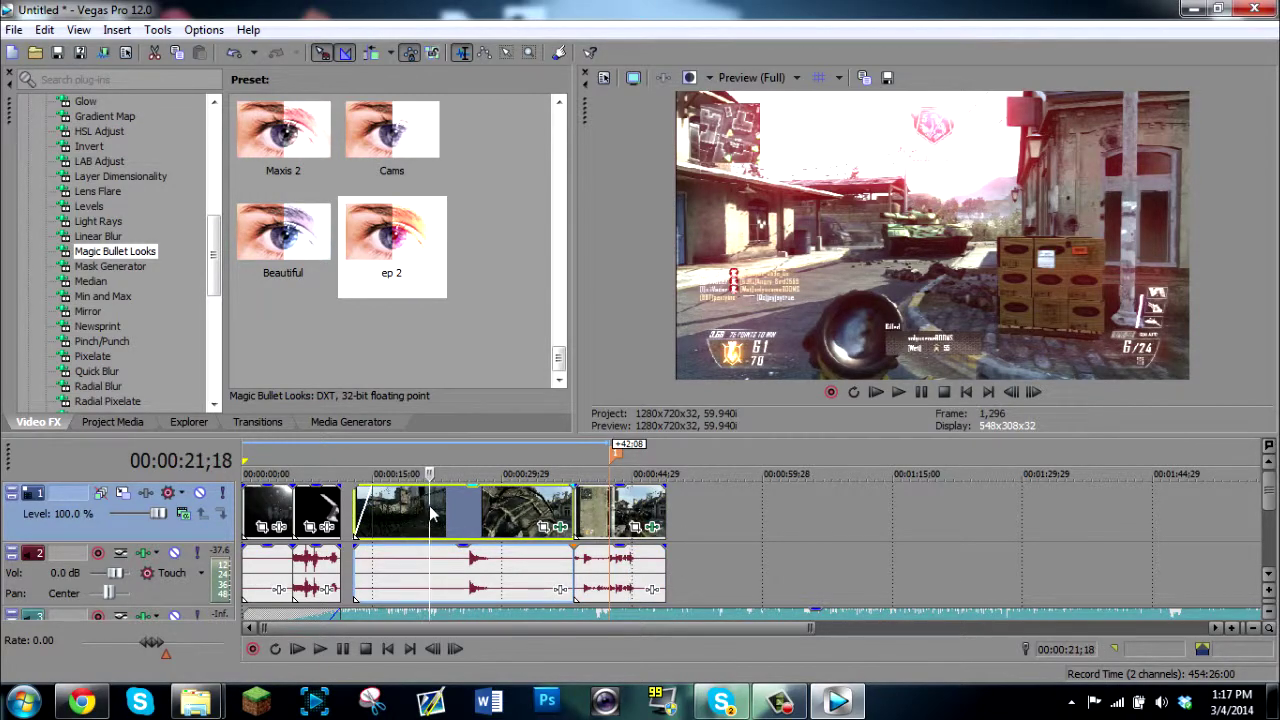
click(274, 520)
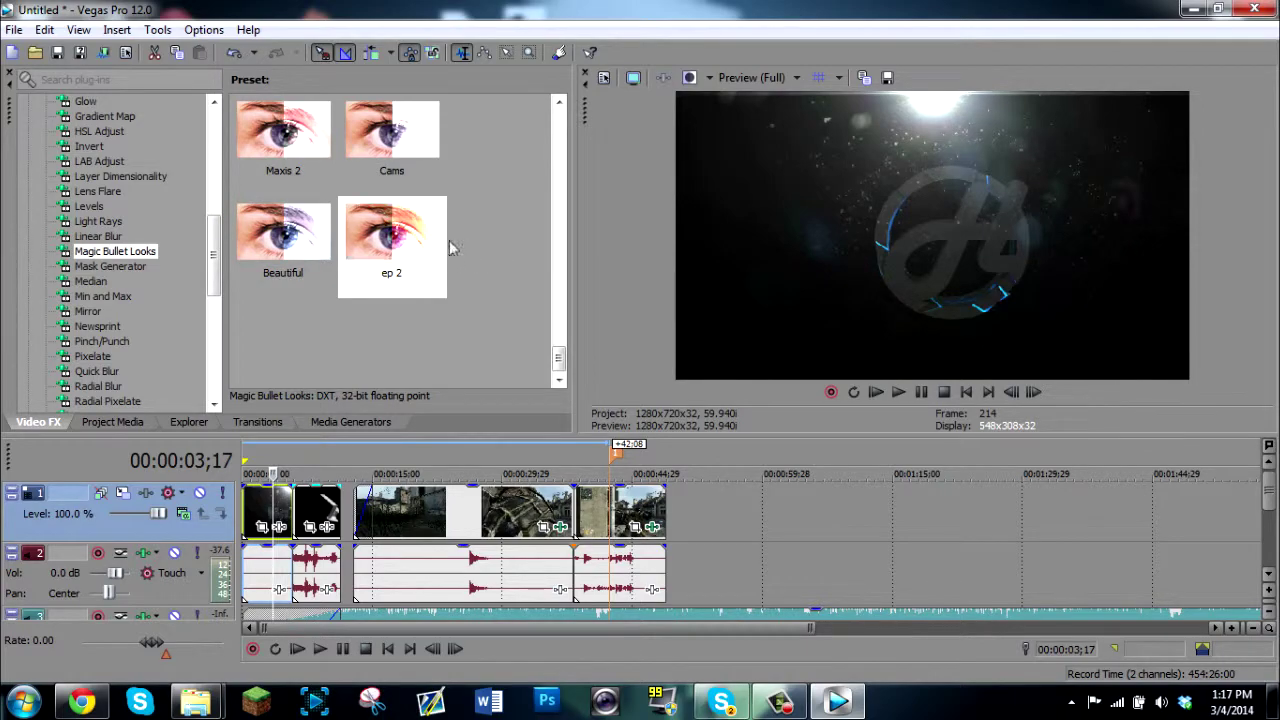
- Apply ep 2 to both intro clips, check 00:00:25;18, then drop ep 2 on the whole video track
drag(420, 245, 290, 520)
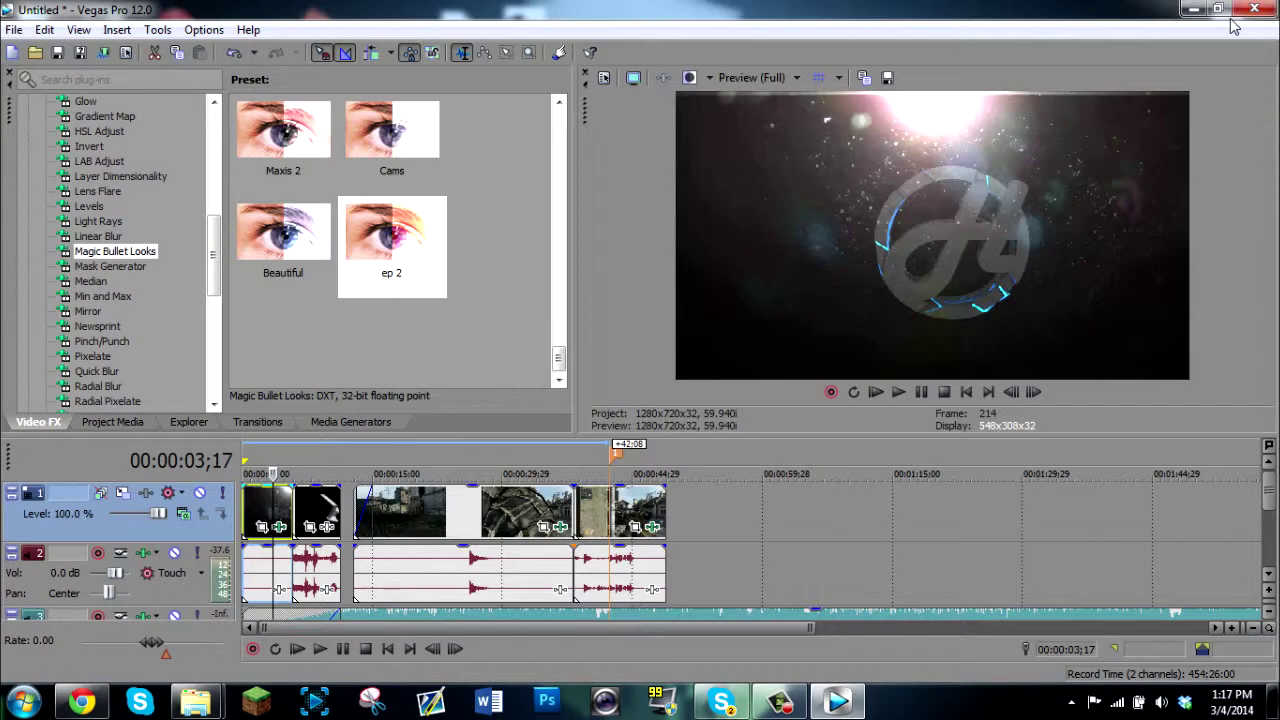
click(1230, 14)
click(303, 512)
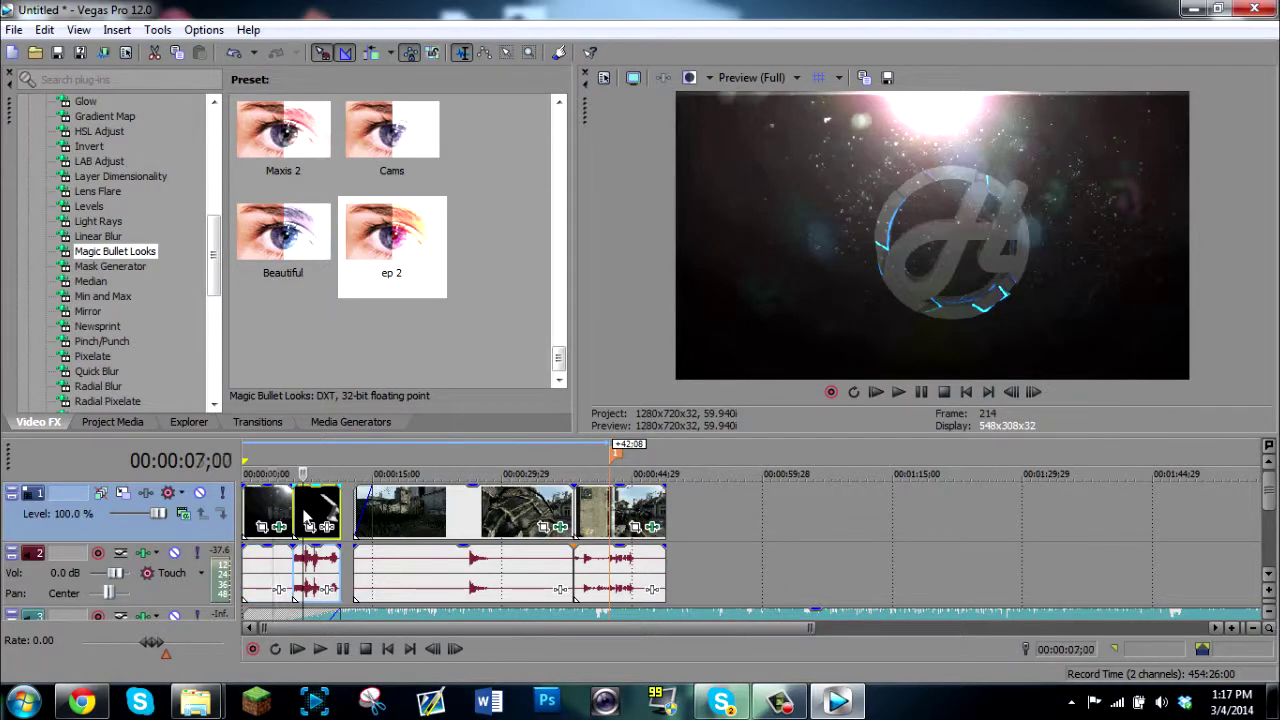
drag(390, 240, 337, 523)
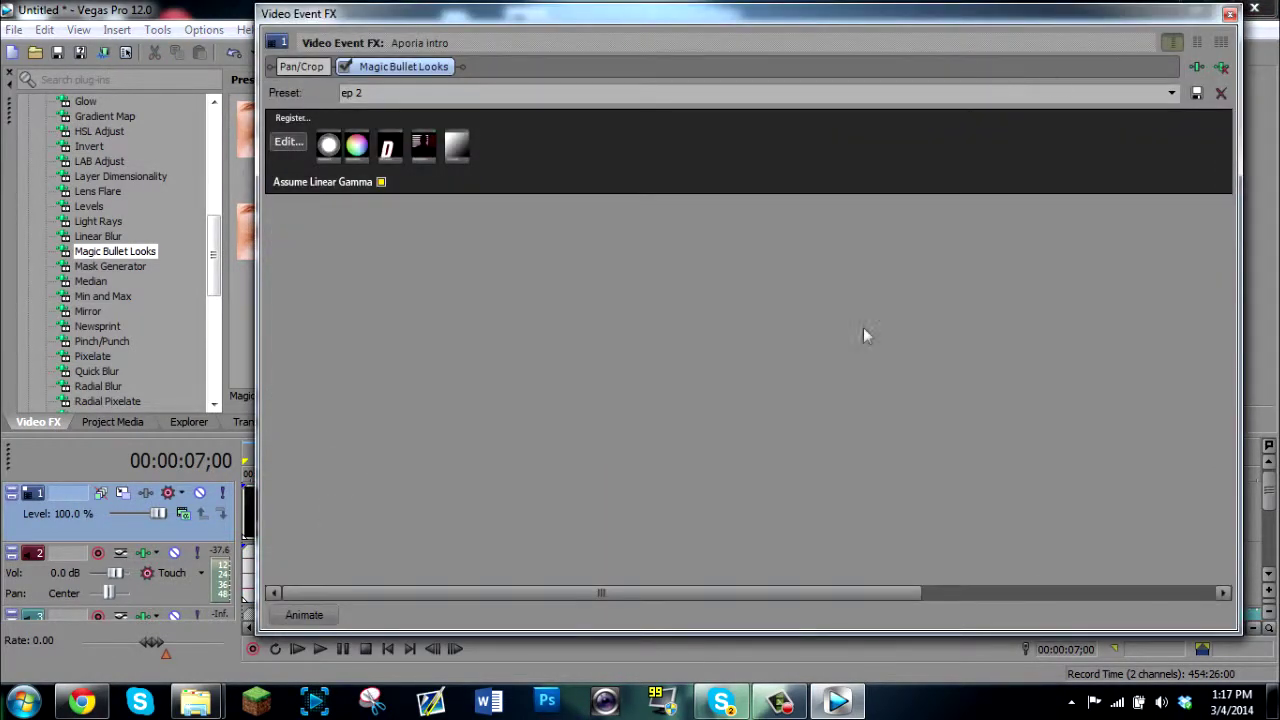
click(1230, 14)
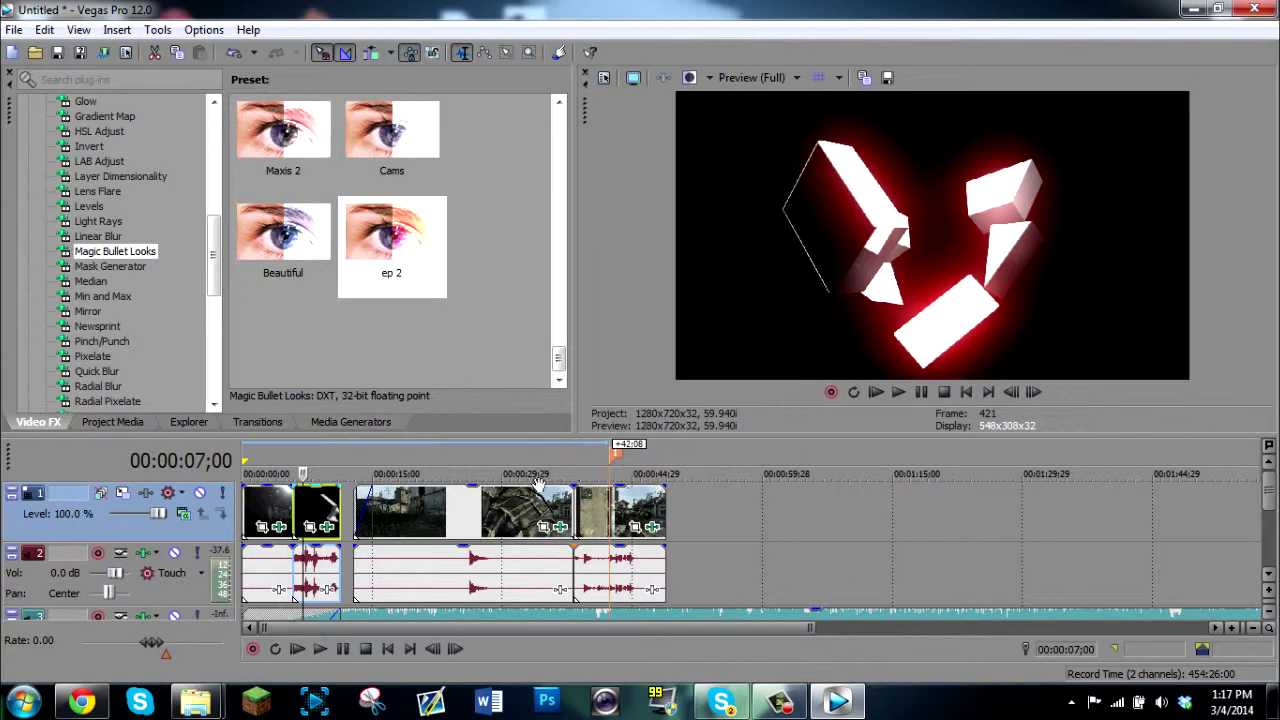
click(464, 466)
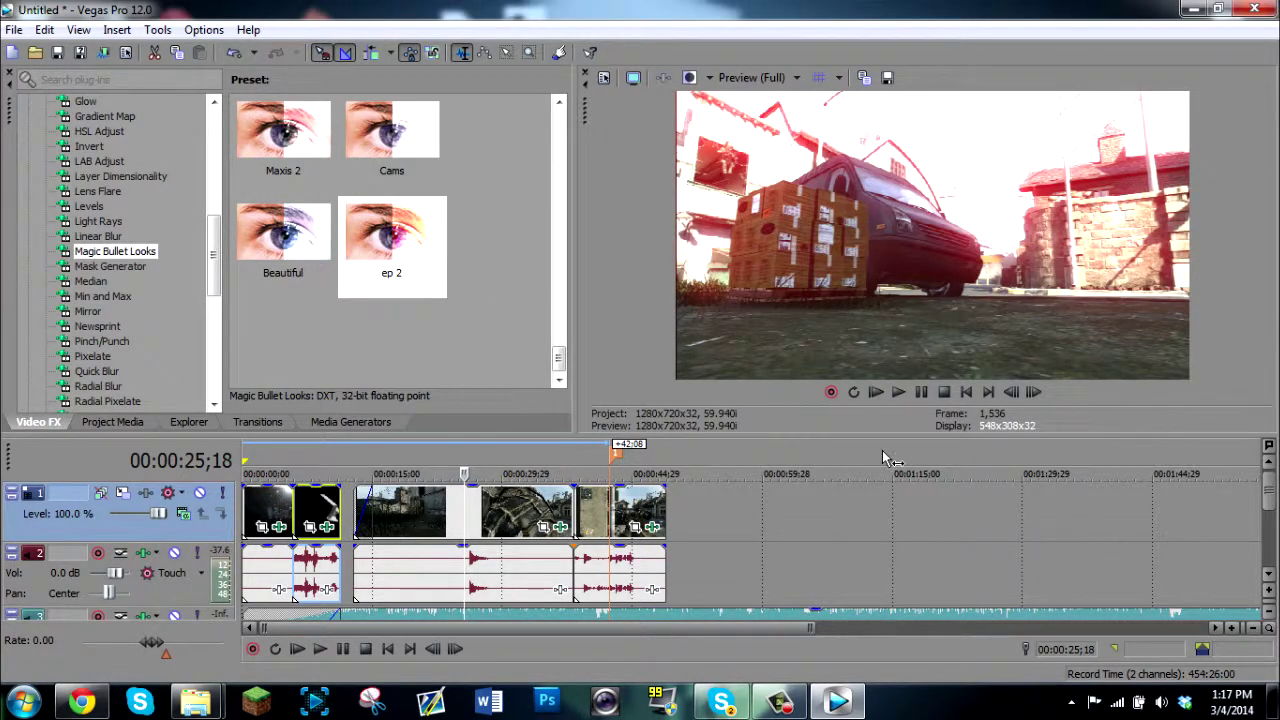
drag(398, 258, 170, 525)
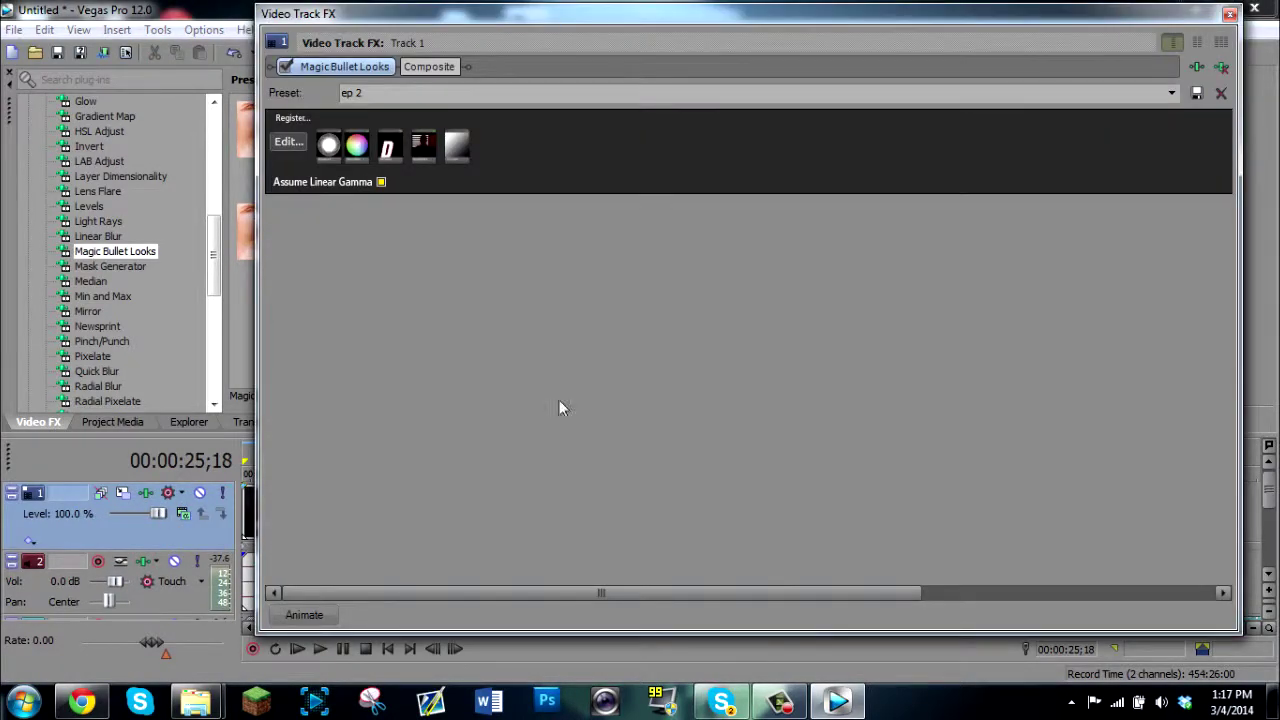
click(1230, 14)
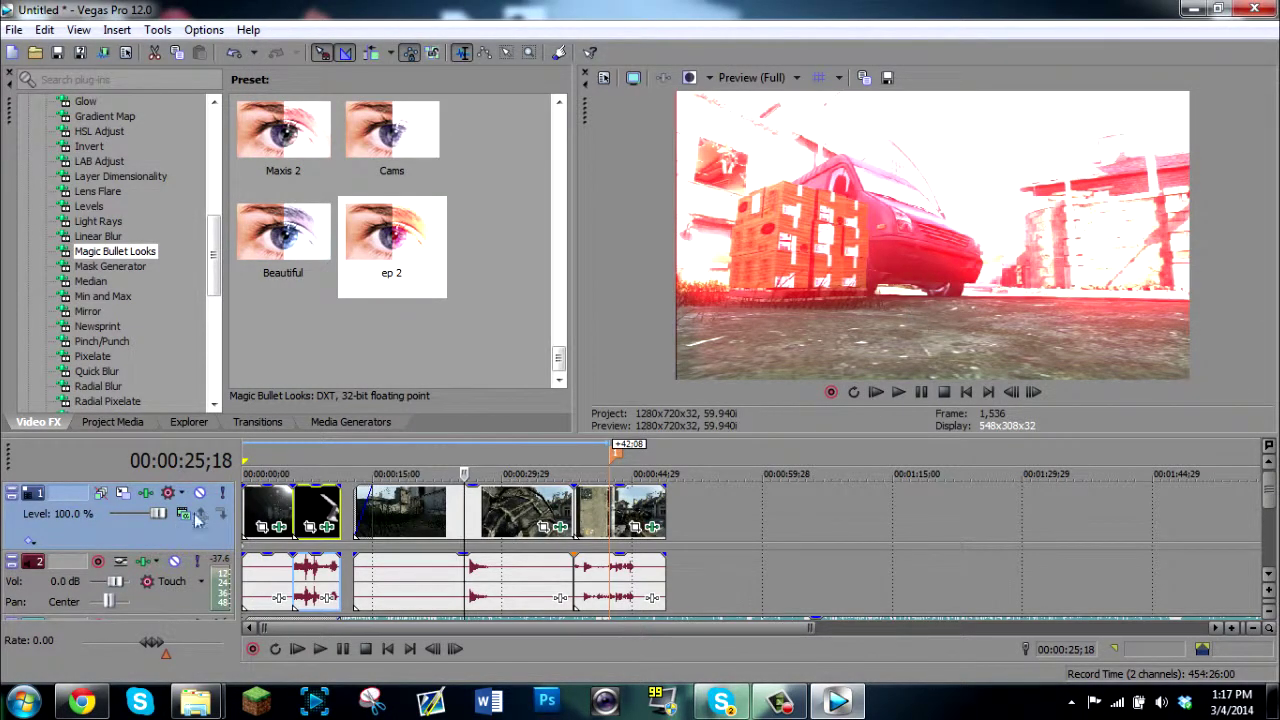
click(270, 468)
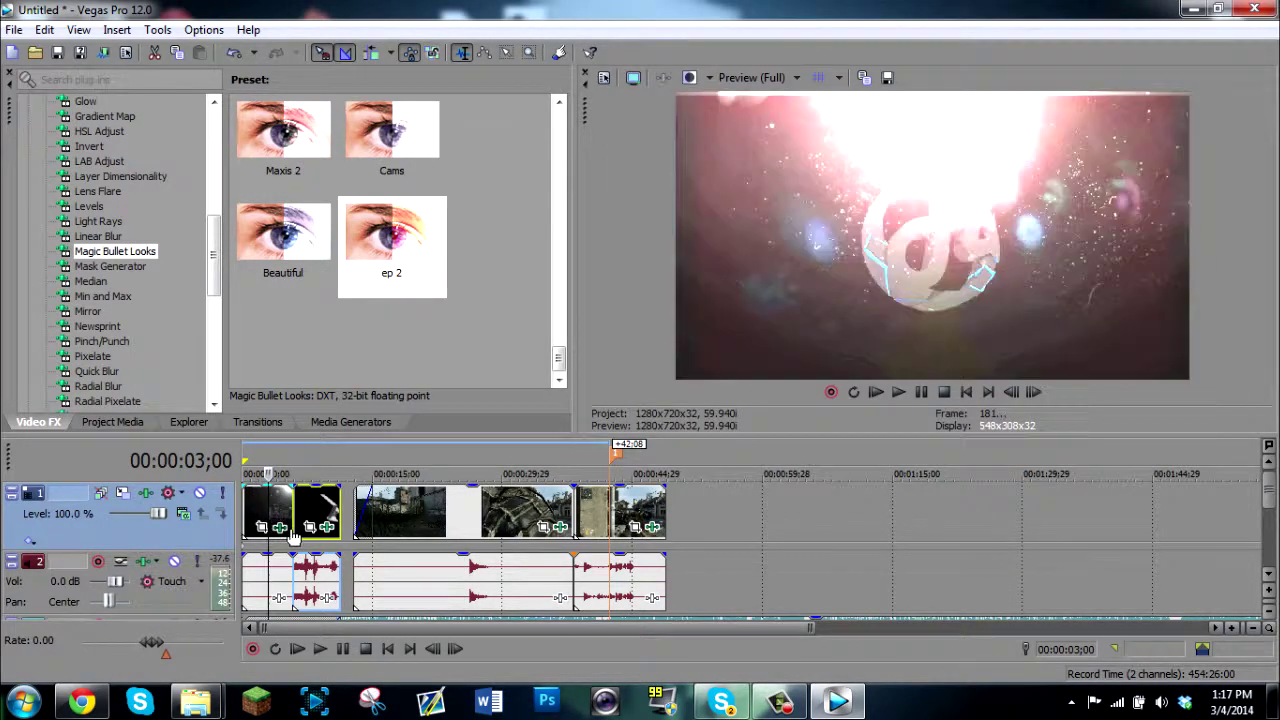
click(279, 526)
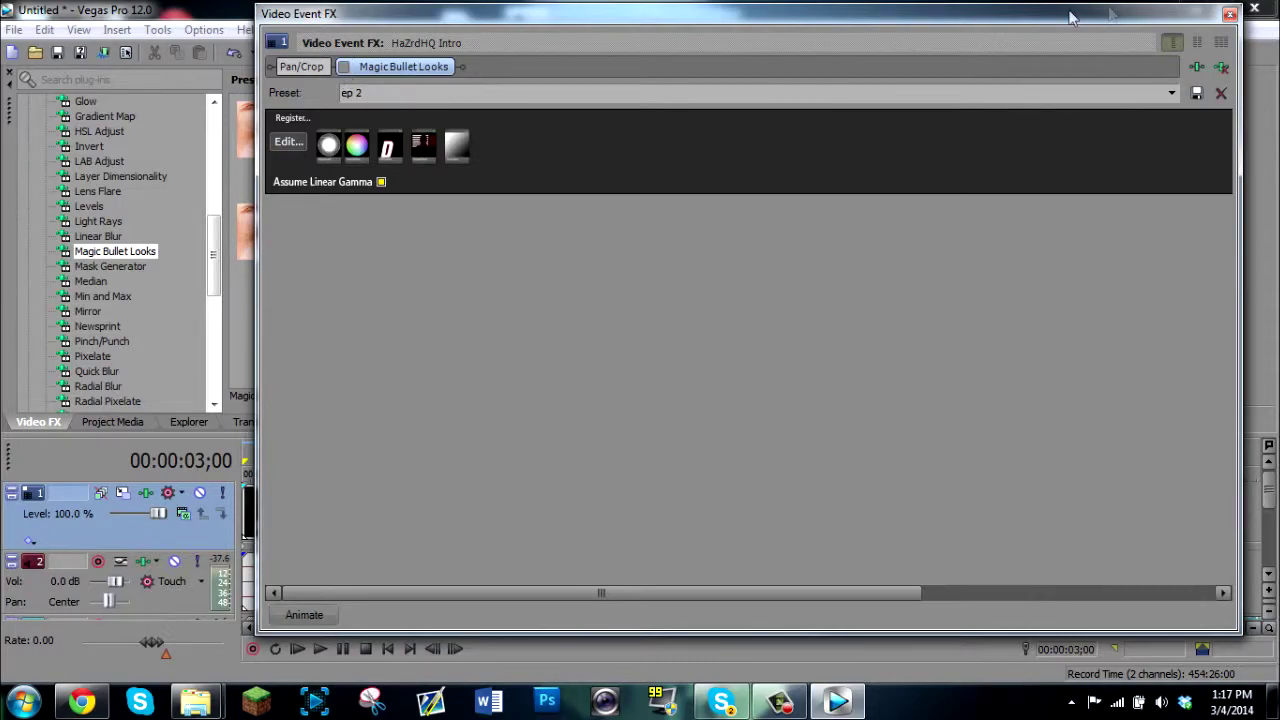
click(1230, 14)
click(323, 510)
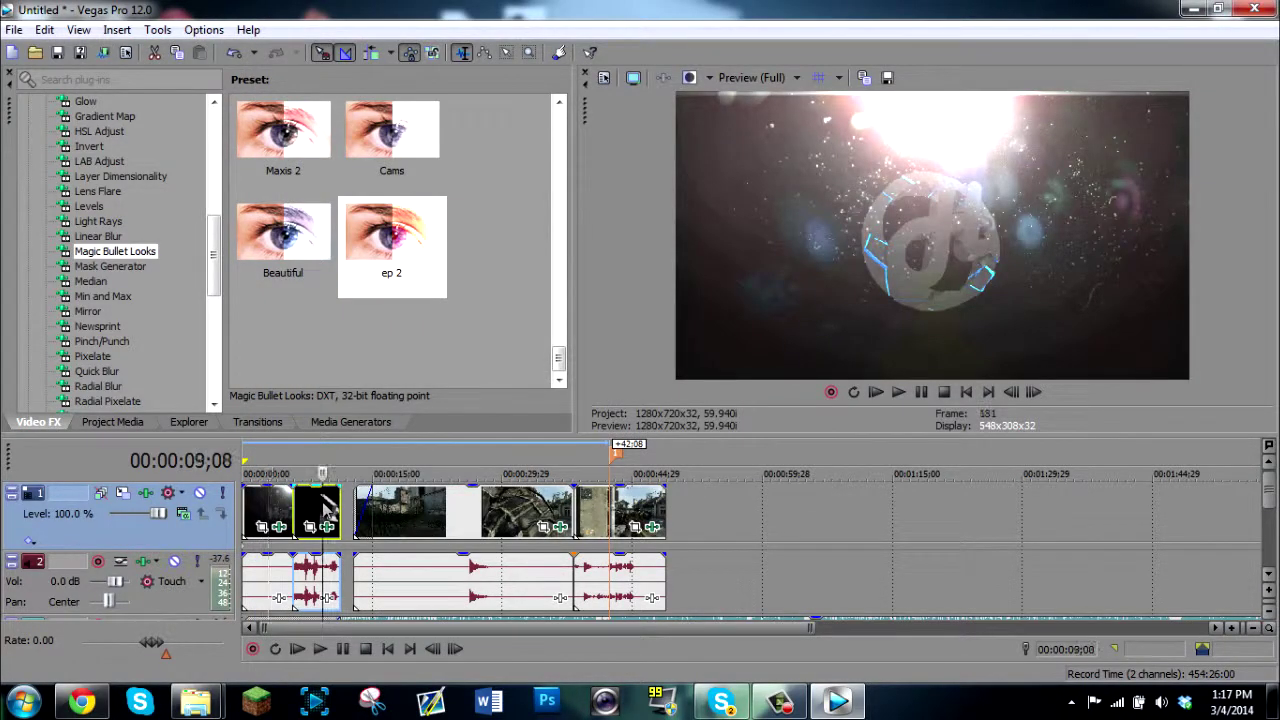
click(327, 526)
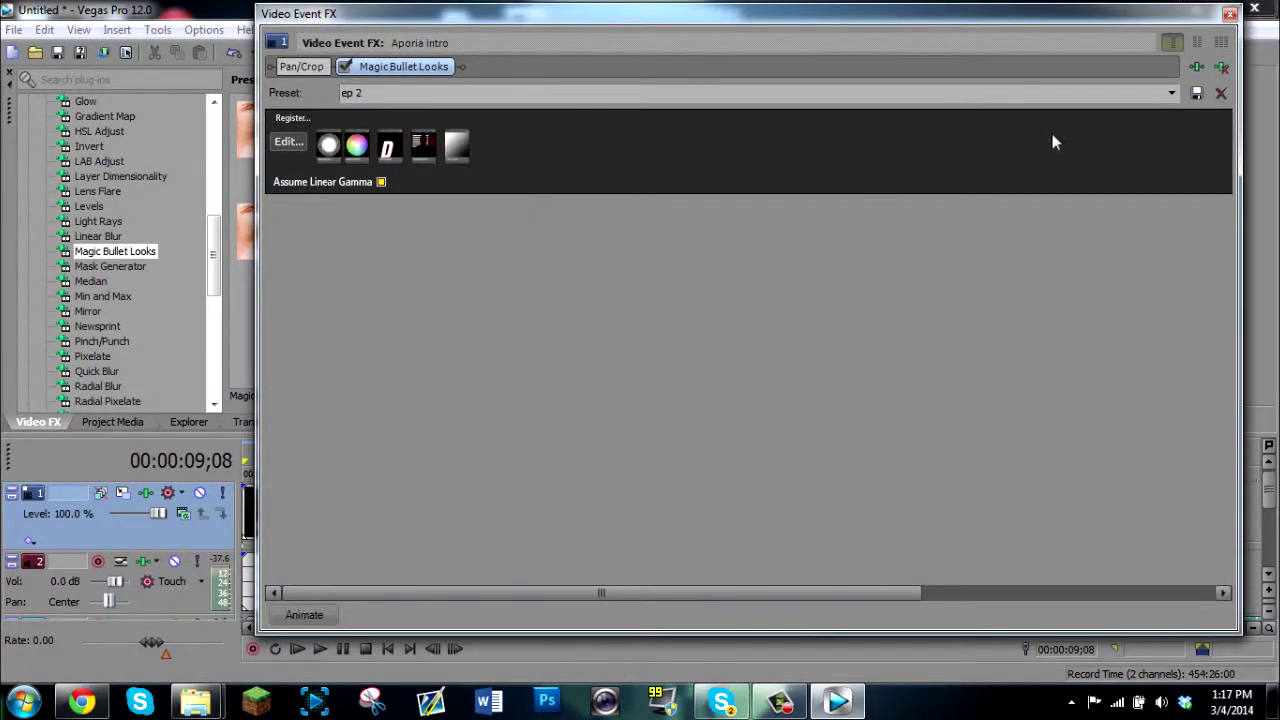
click(1230, 14)
click(441, 515)
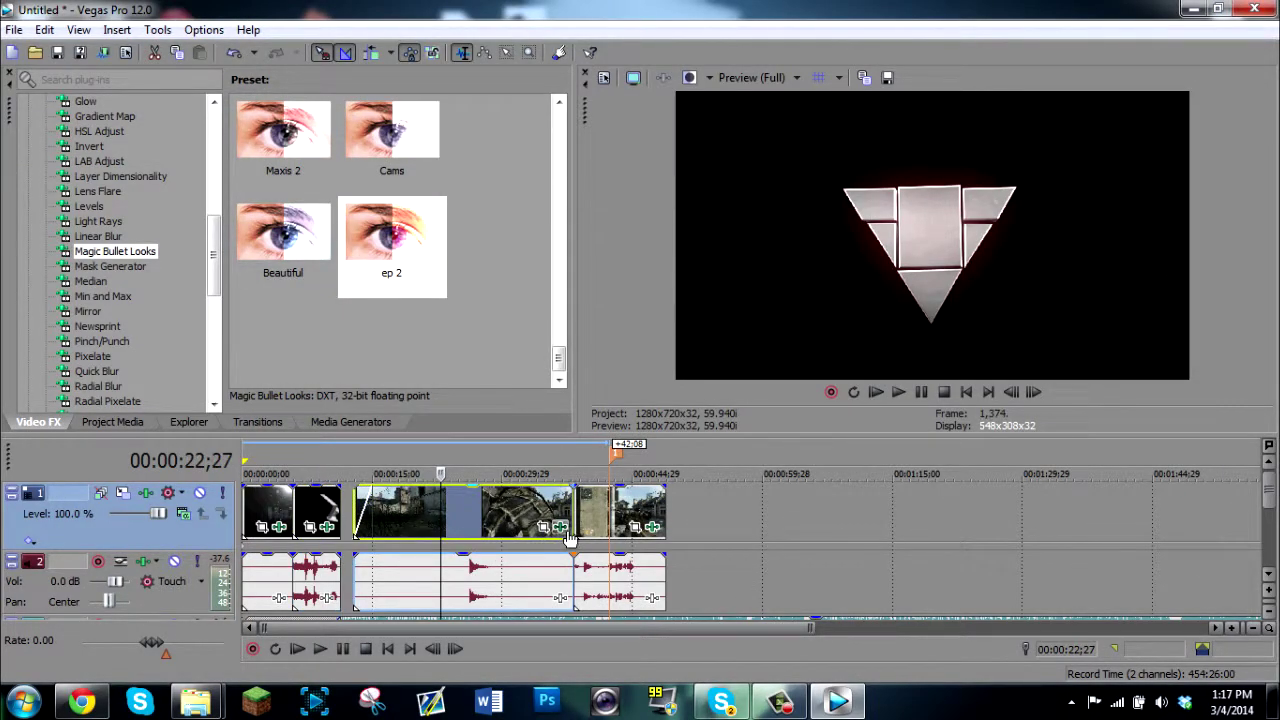
click(563, 530)
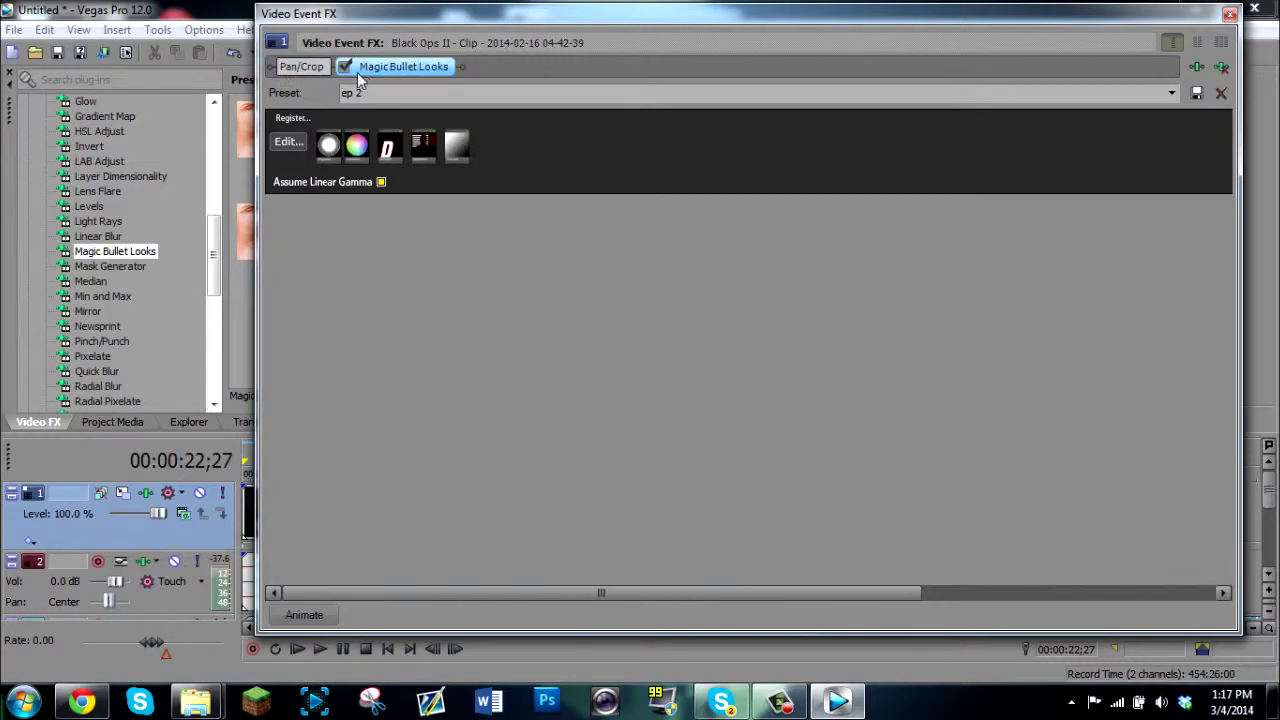
click(1230, 14)
click(616, 512)
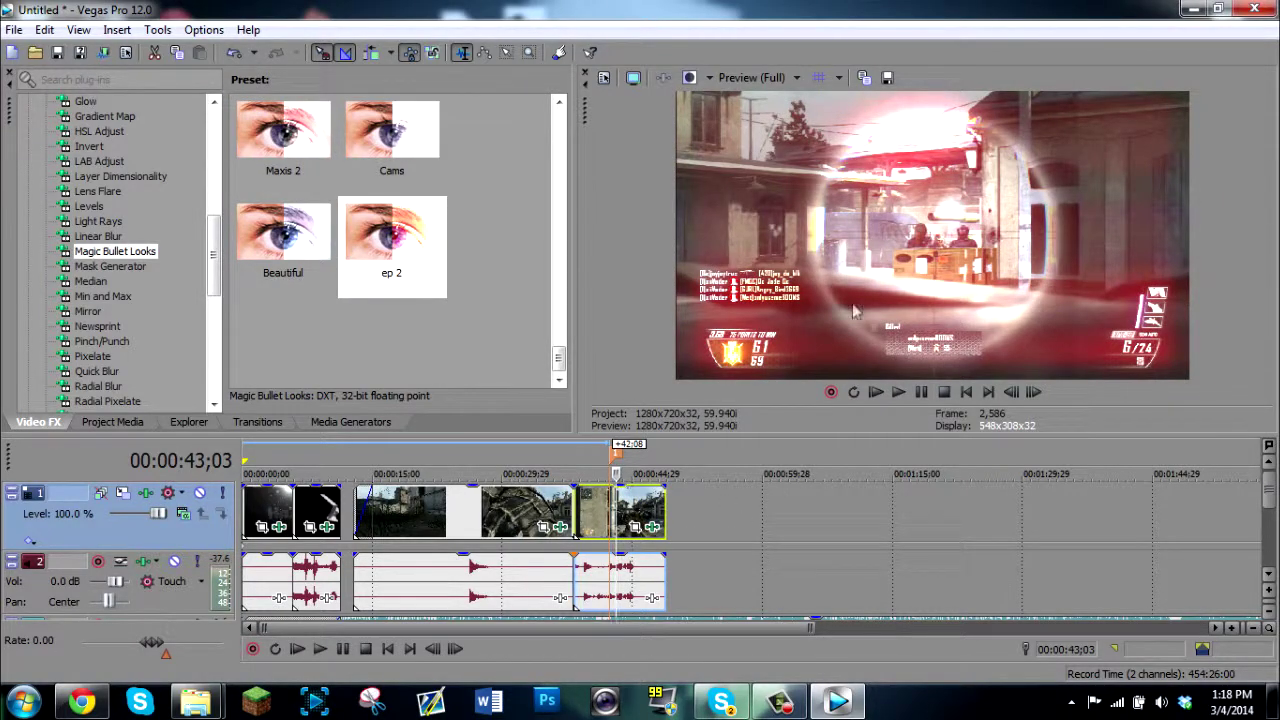
click(596, 507)
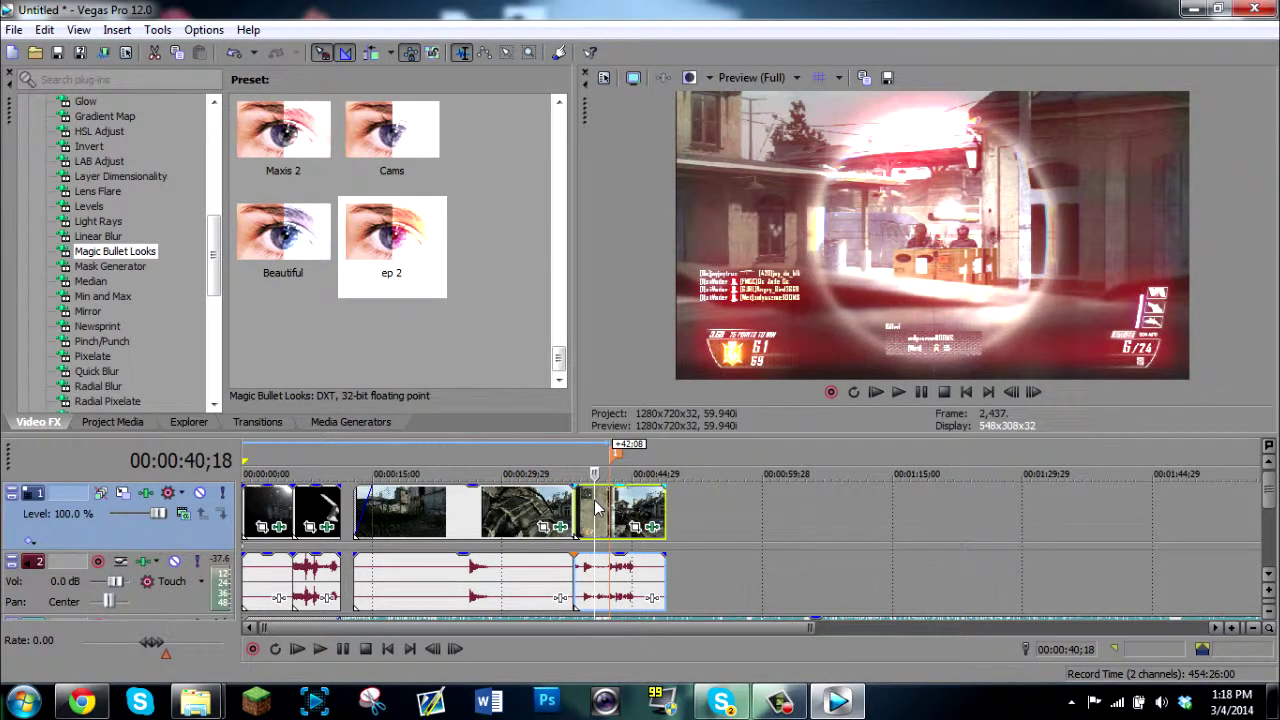
click(664, 532)
key(ctrl+Left)
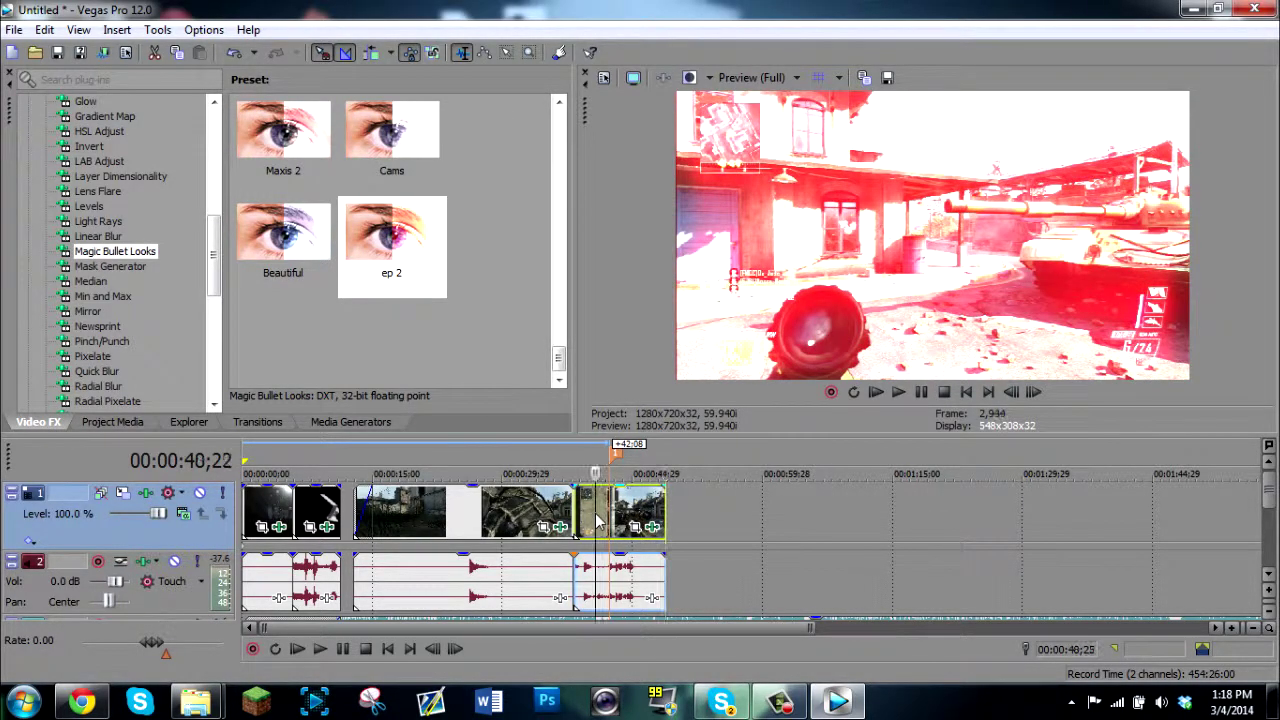
click(654, 527)
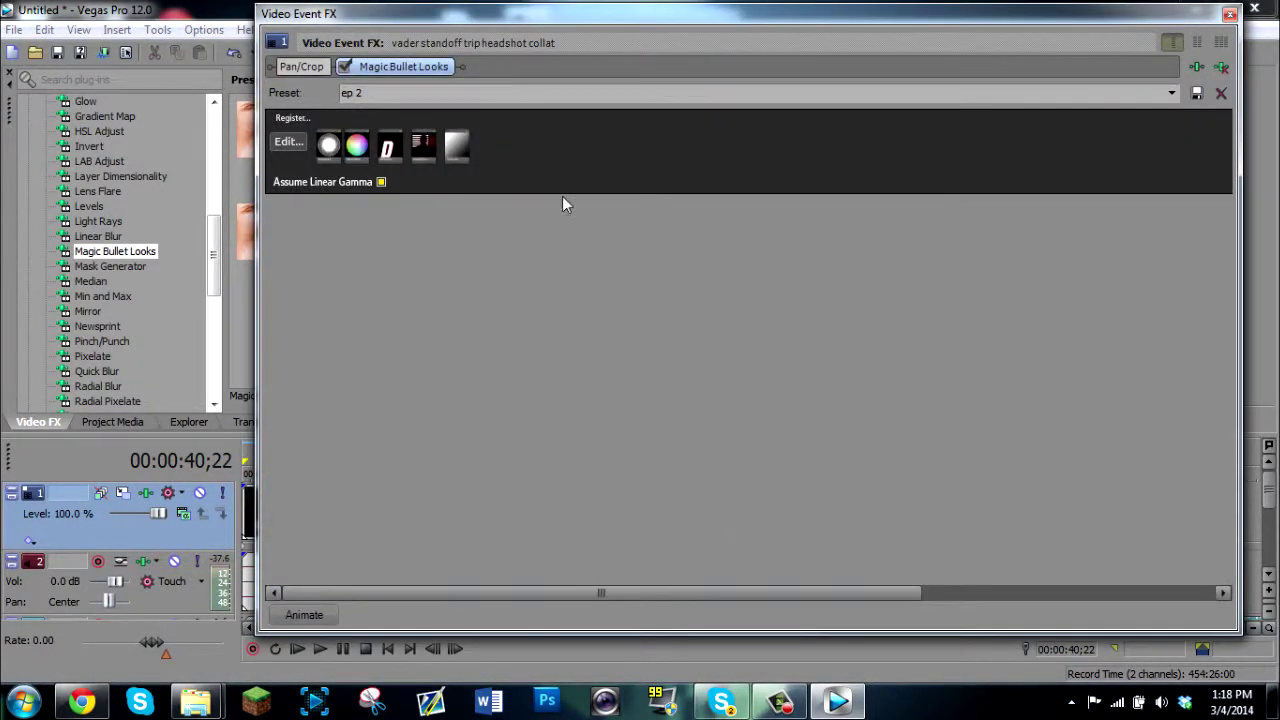
click(1229, 14)
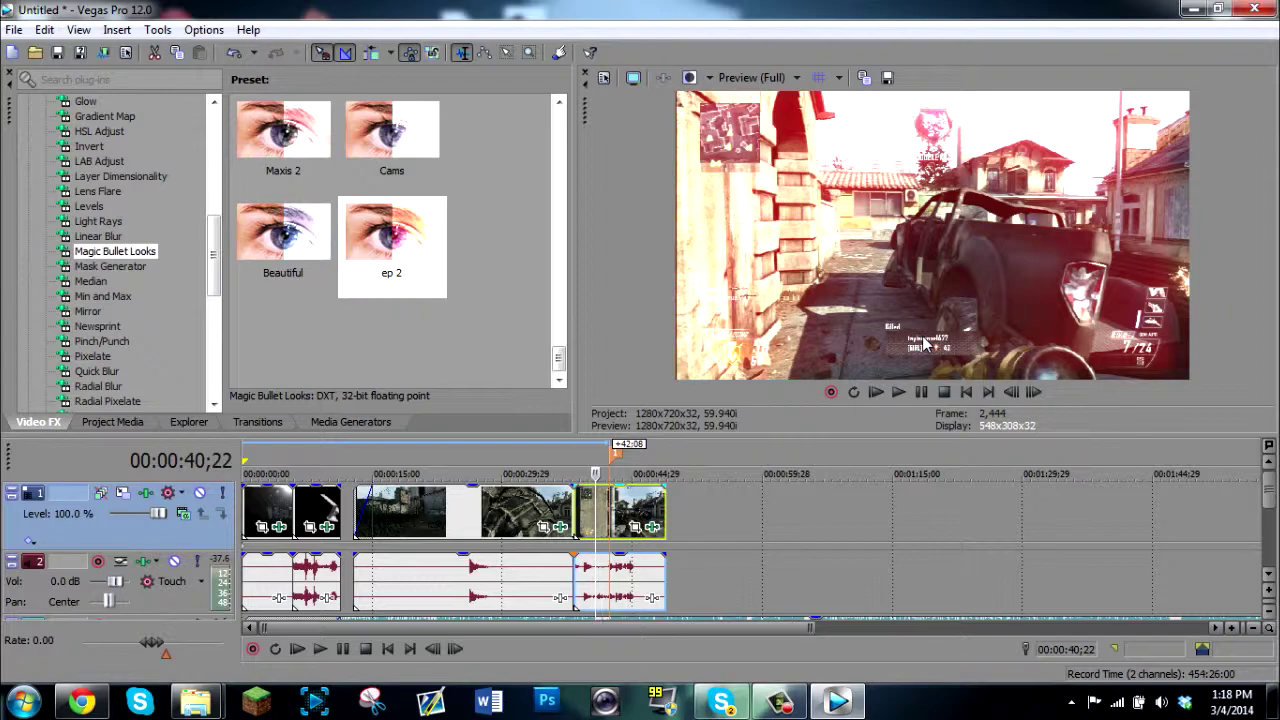
- Step frame by frame between 45;24 and 46;10 near the last clip's end
click(648, 513)
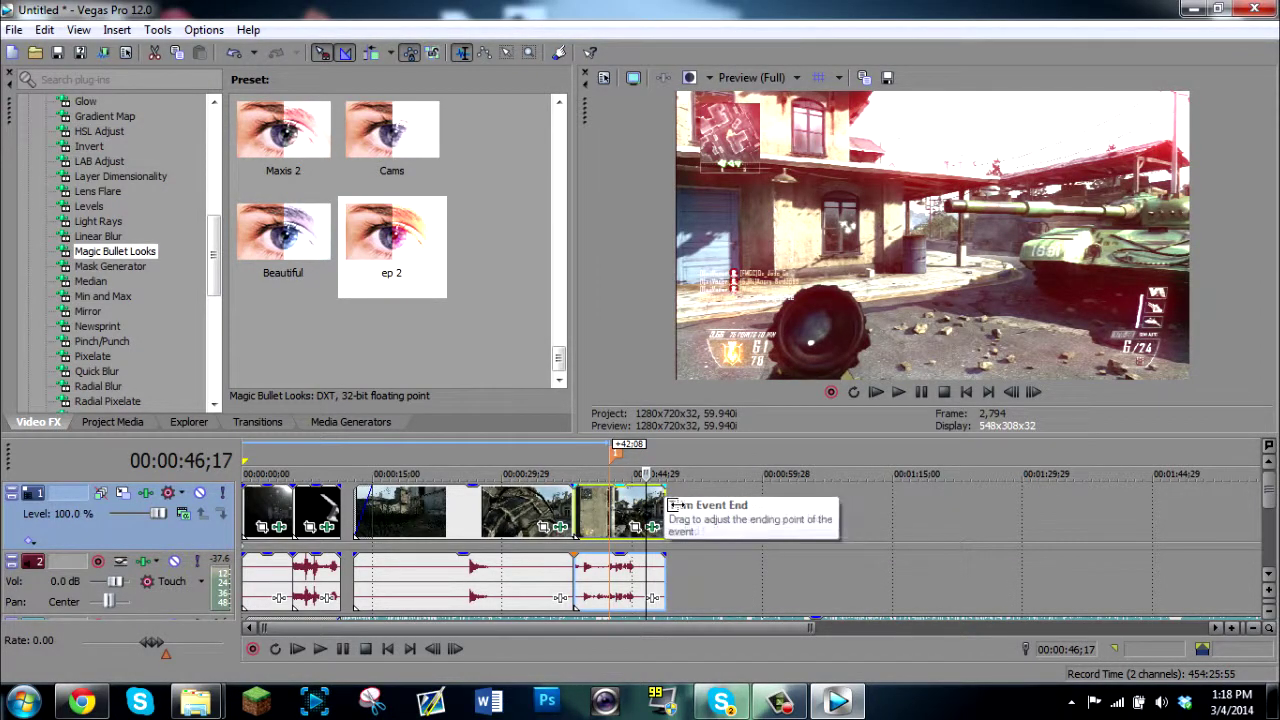
click(1034, 393)
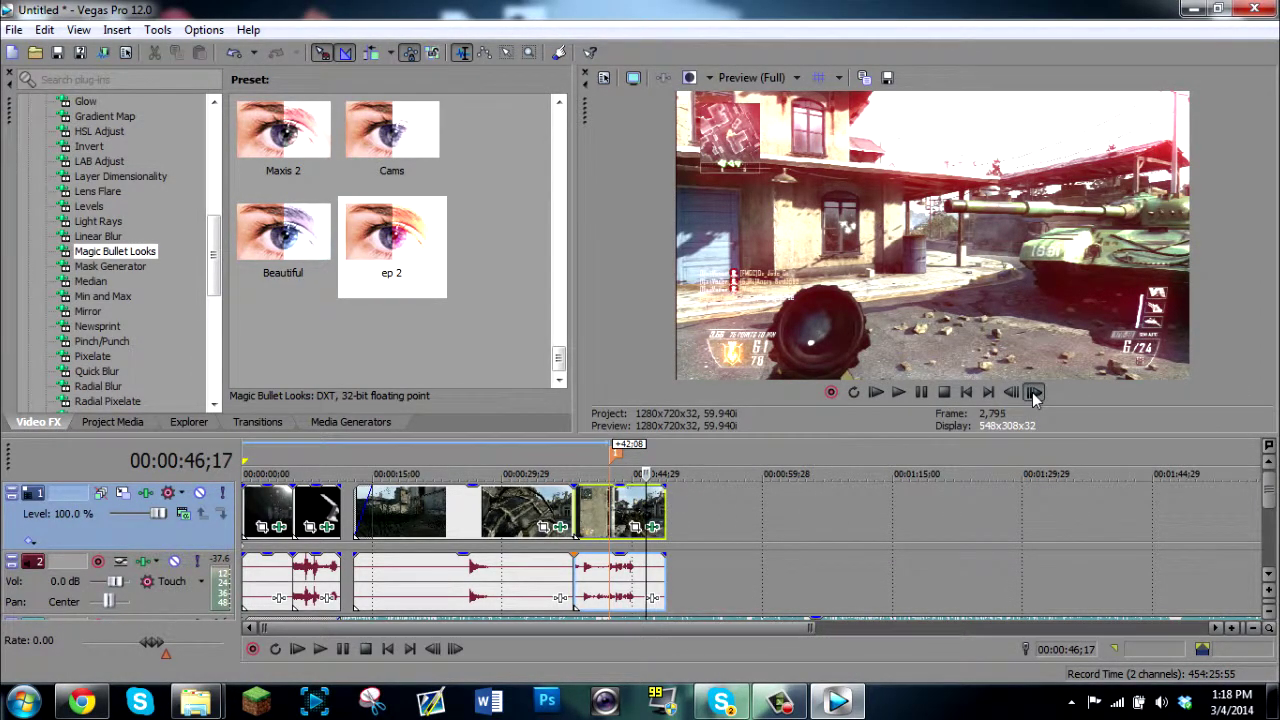
click(1034, 393)
click(1034, 393)
click(1034, 393)
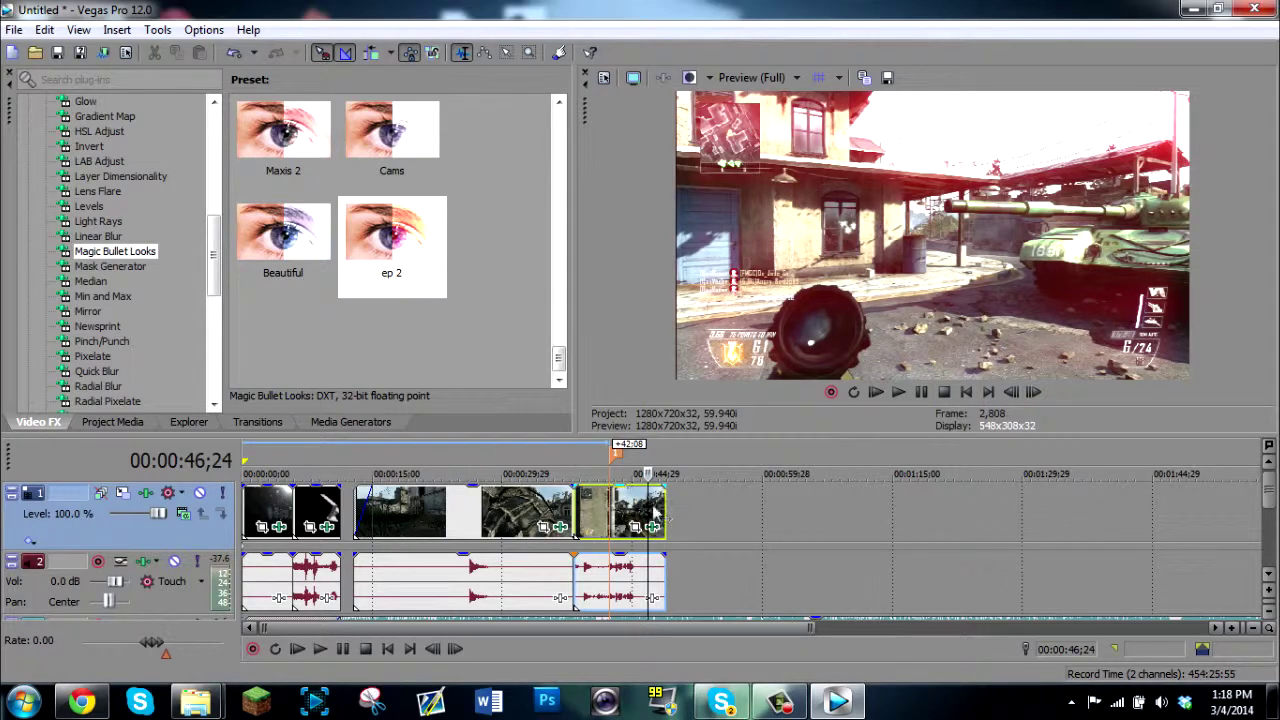
click(645, 512)
click(637, 512)
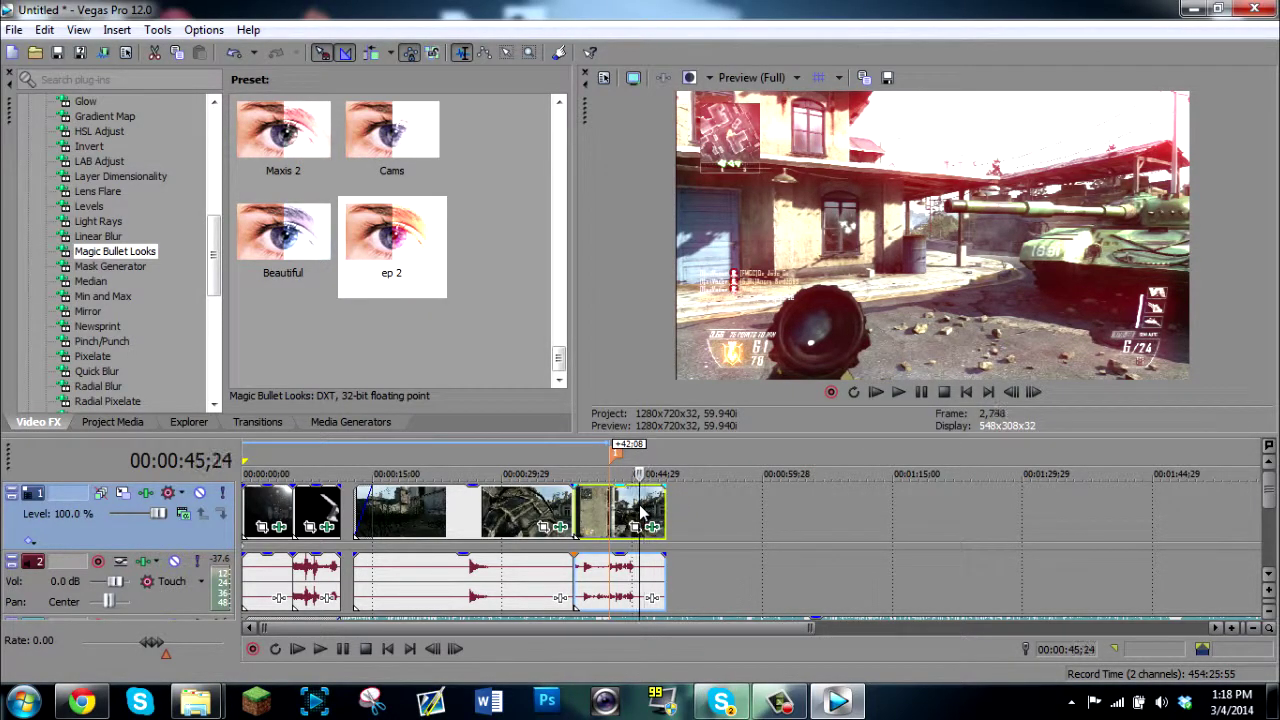
click(1034, 393)
click(1034, 393)
click(1034, 393)
click(1034, 393)
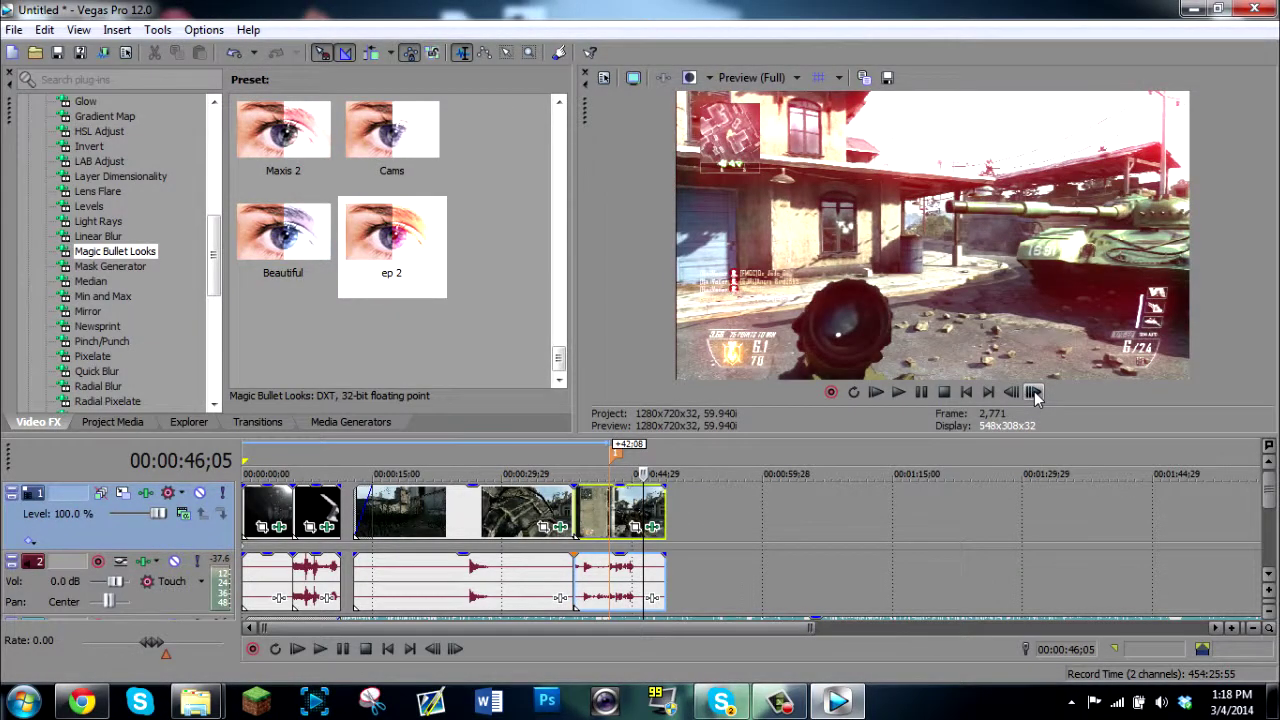
click(1034, 393)
click(1034, 393)
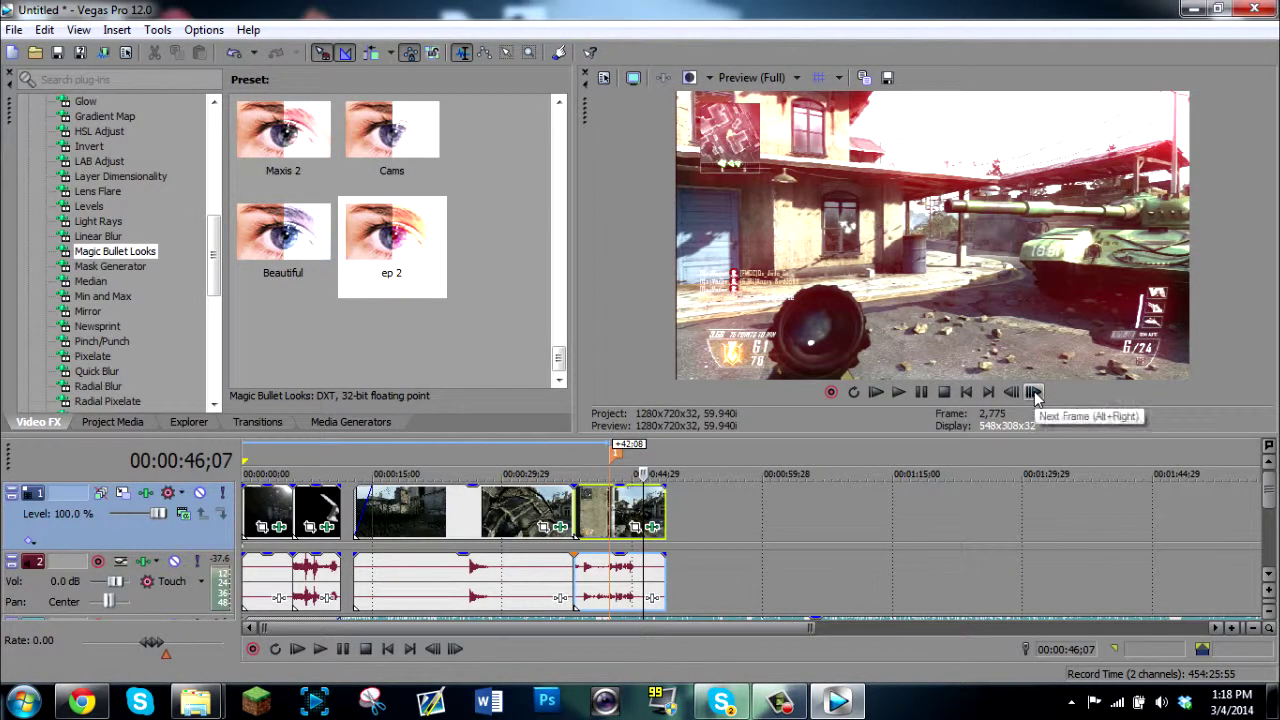
- Disable the track's Magic Bullet Looks effect and step the cursor to 00:00:46;02
click(146, 492)
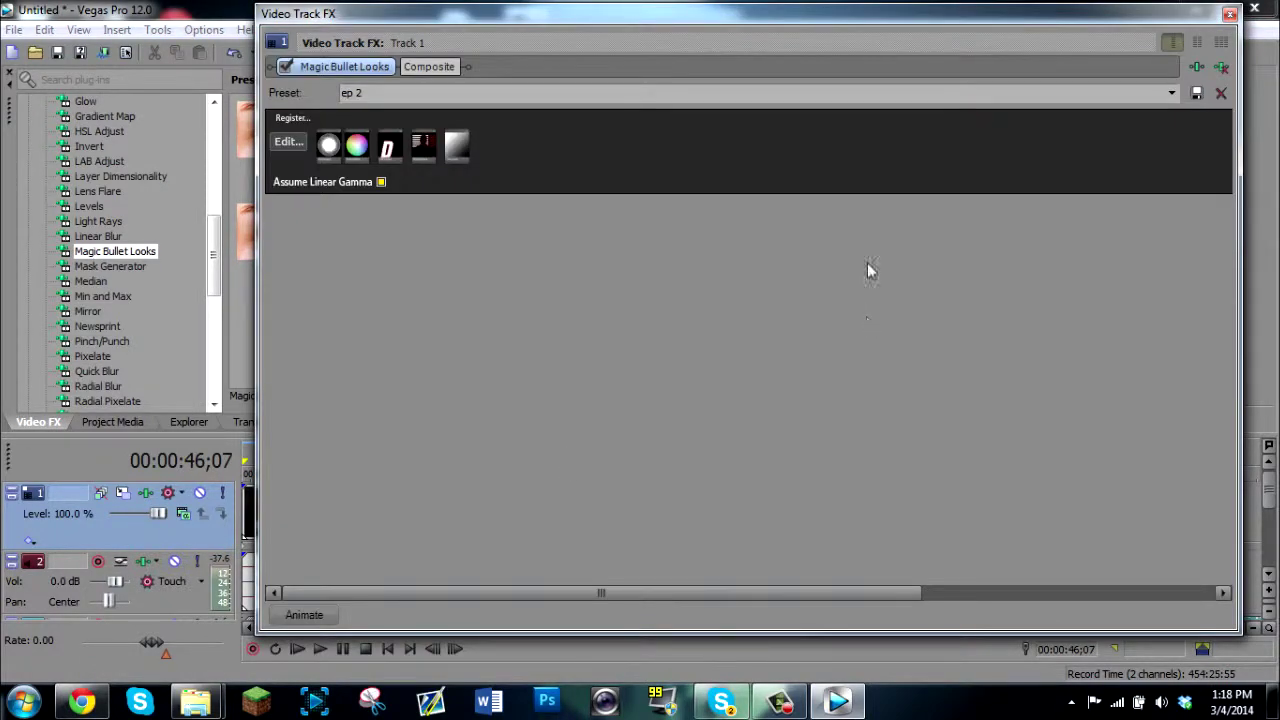
click(1229, 14)
click(1012, 393)
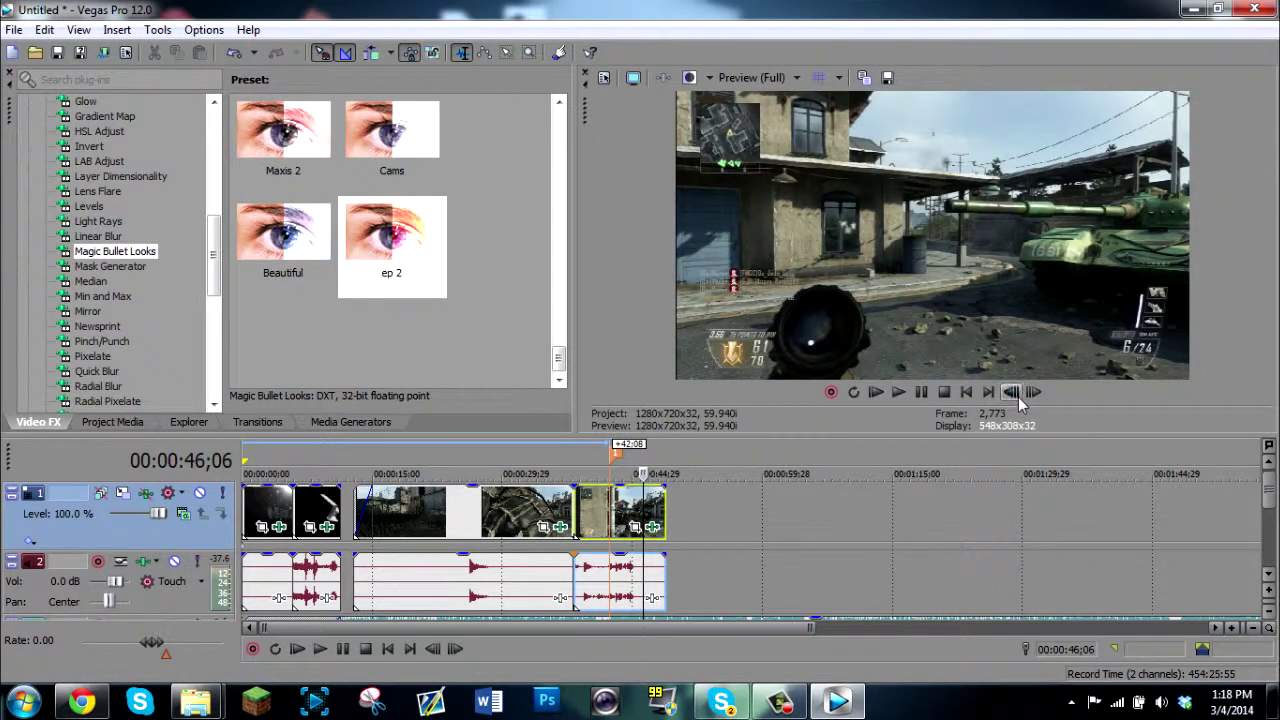
click(1012, 393)
click(1012, 393)
click(1012, 393)
click(1012, 393)
click(1012, 393)
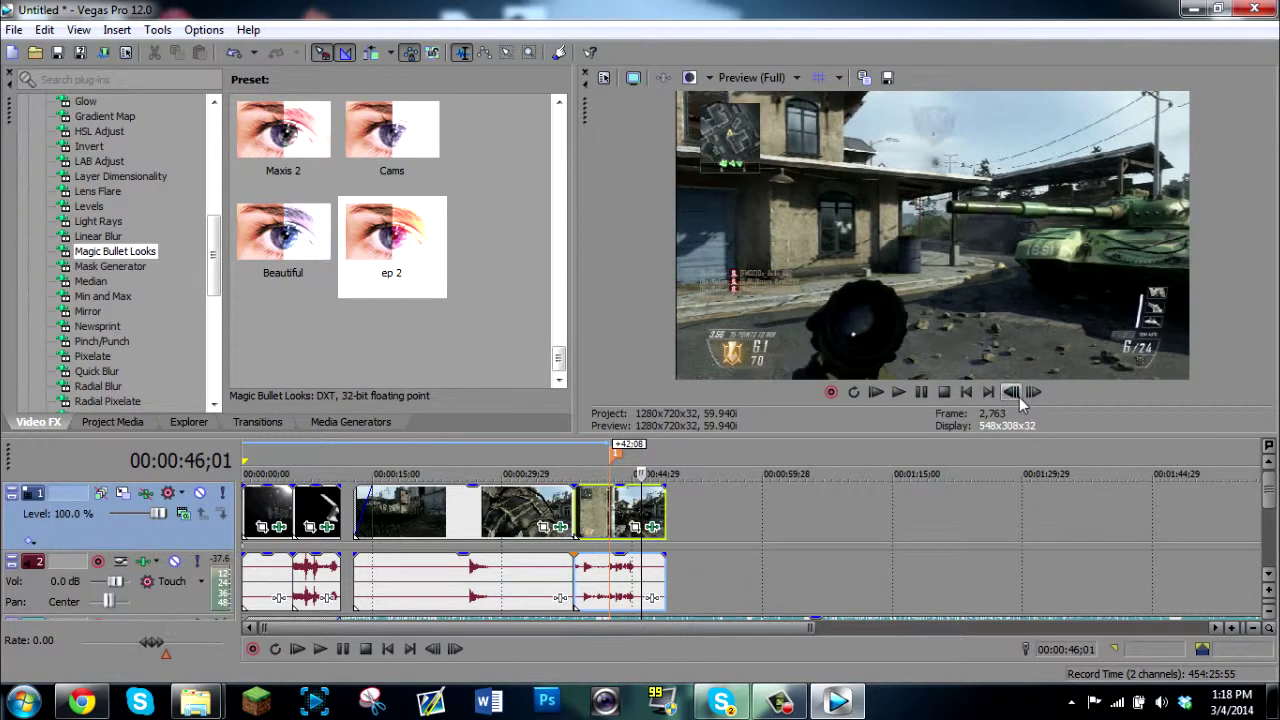
click(1034, 393)
click(1032, 395)
click(1032, 395)
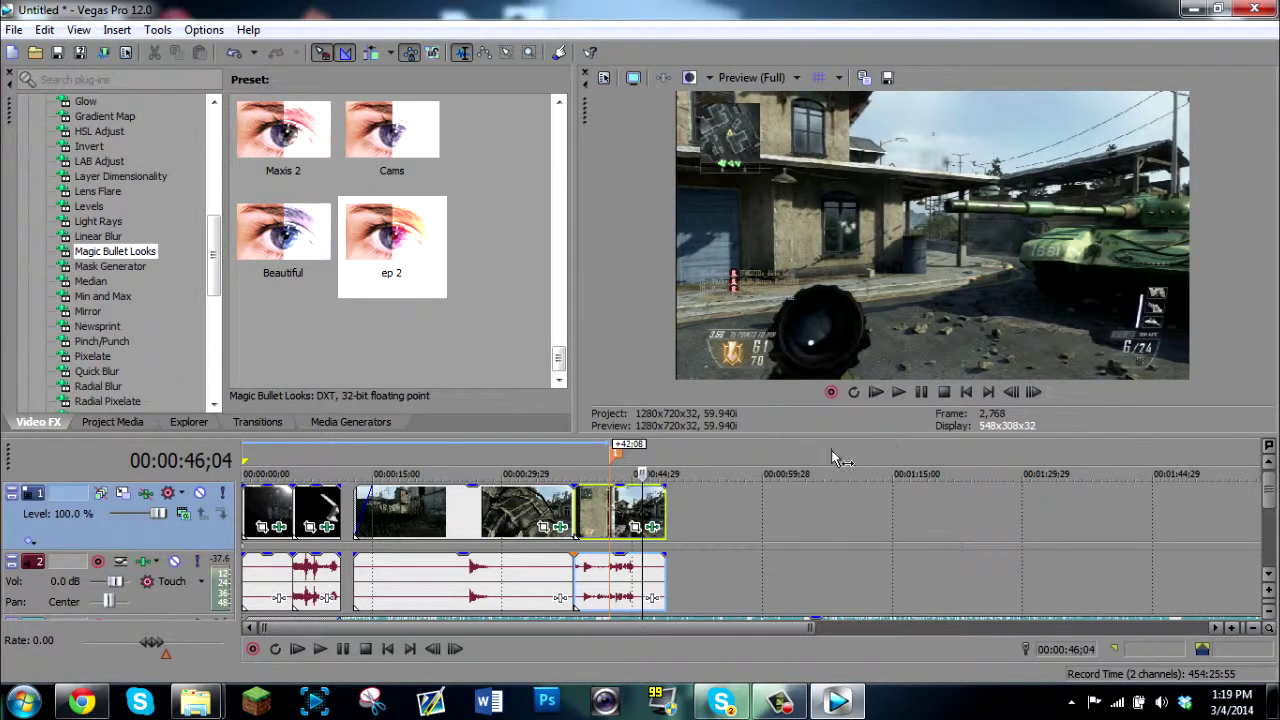
click(1012, 393)
click(1012, 393)
- Trim the last clip to end at 00:00:46;02 and change its end fade curve shape
drag(665, 522, 647, 492)
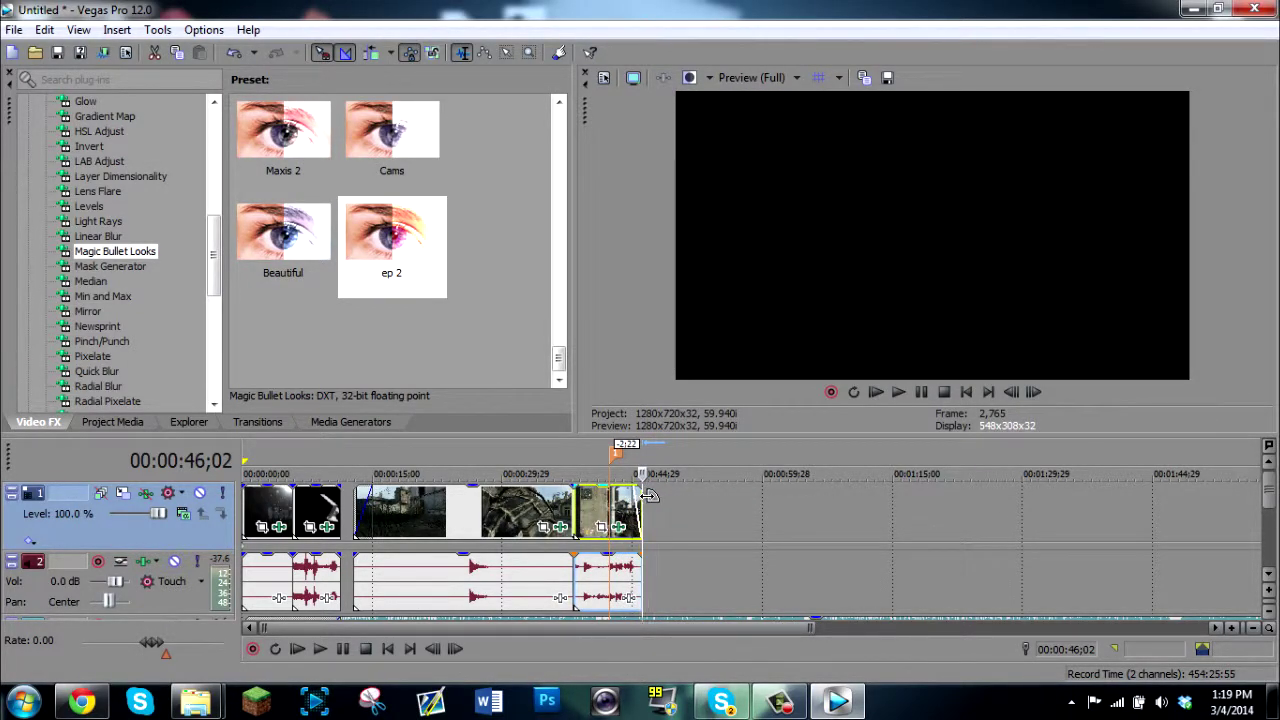
right_click(648, 495)
click(670, 525)
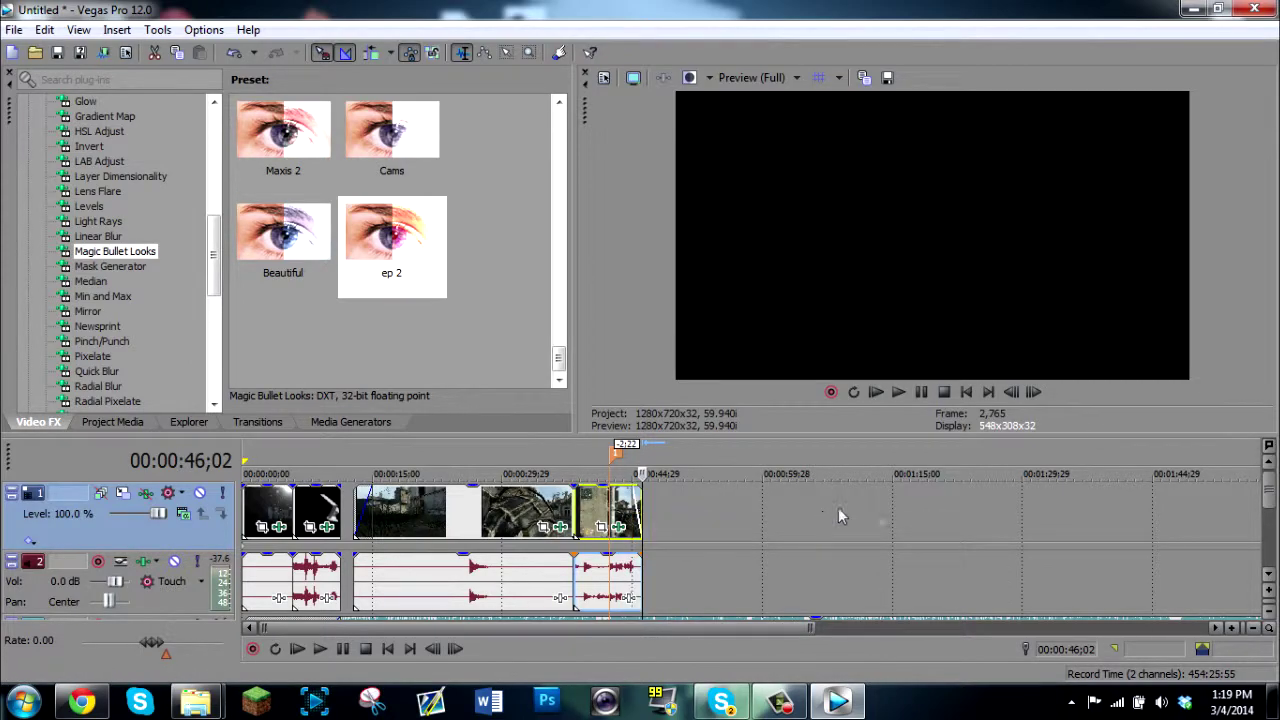
- Re-enable the track's Magic Bullet Looks effect to restore the red ep 2 grade
click(443, 508)
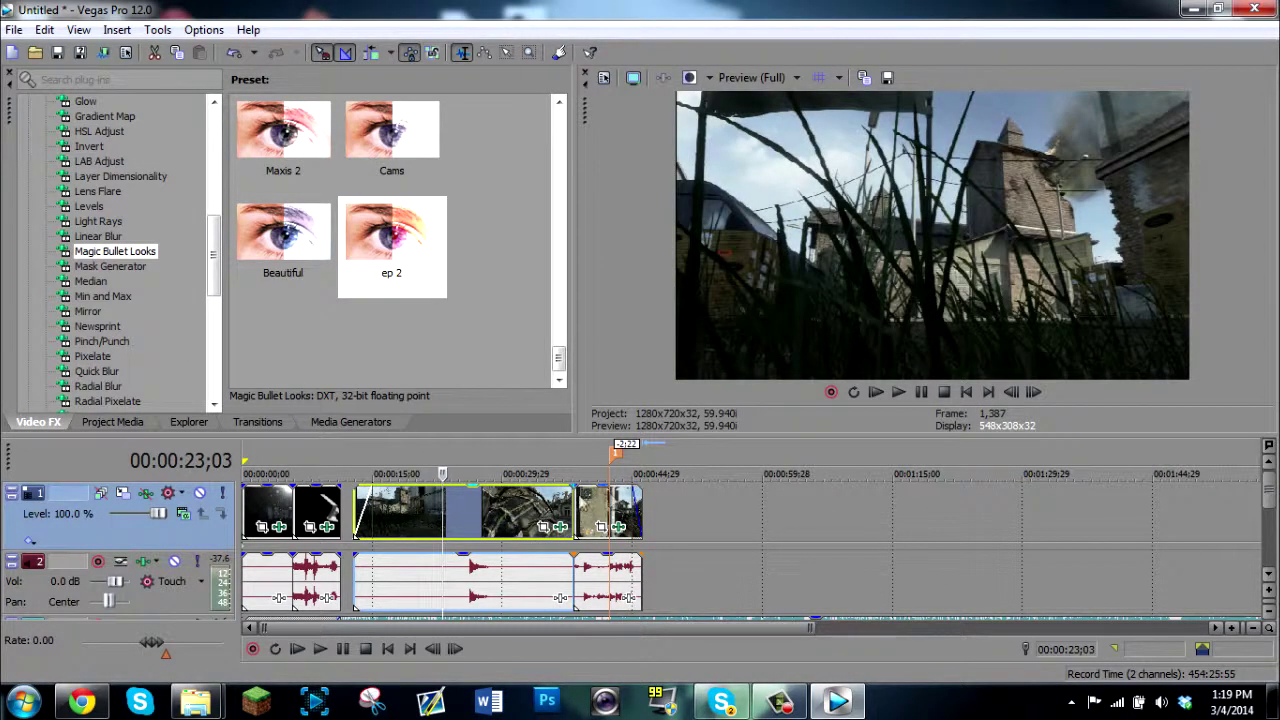
click(145, 493)
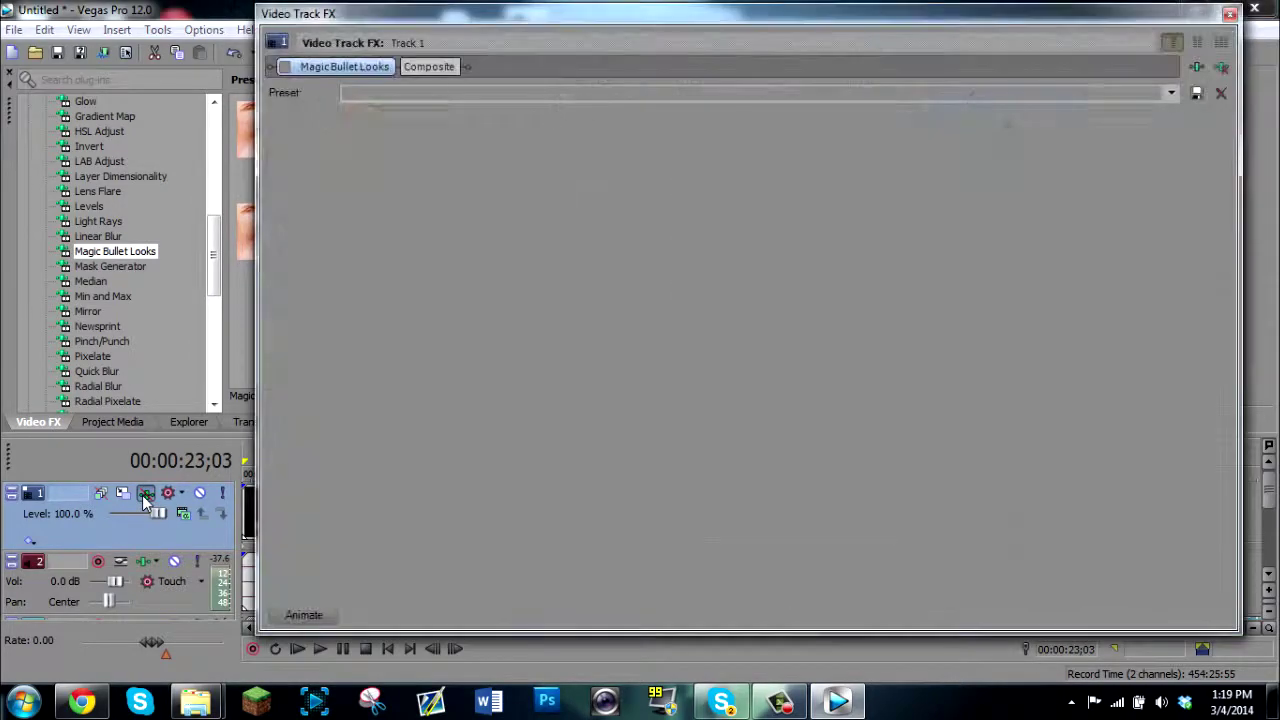
click(285, 66)
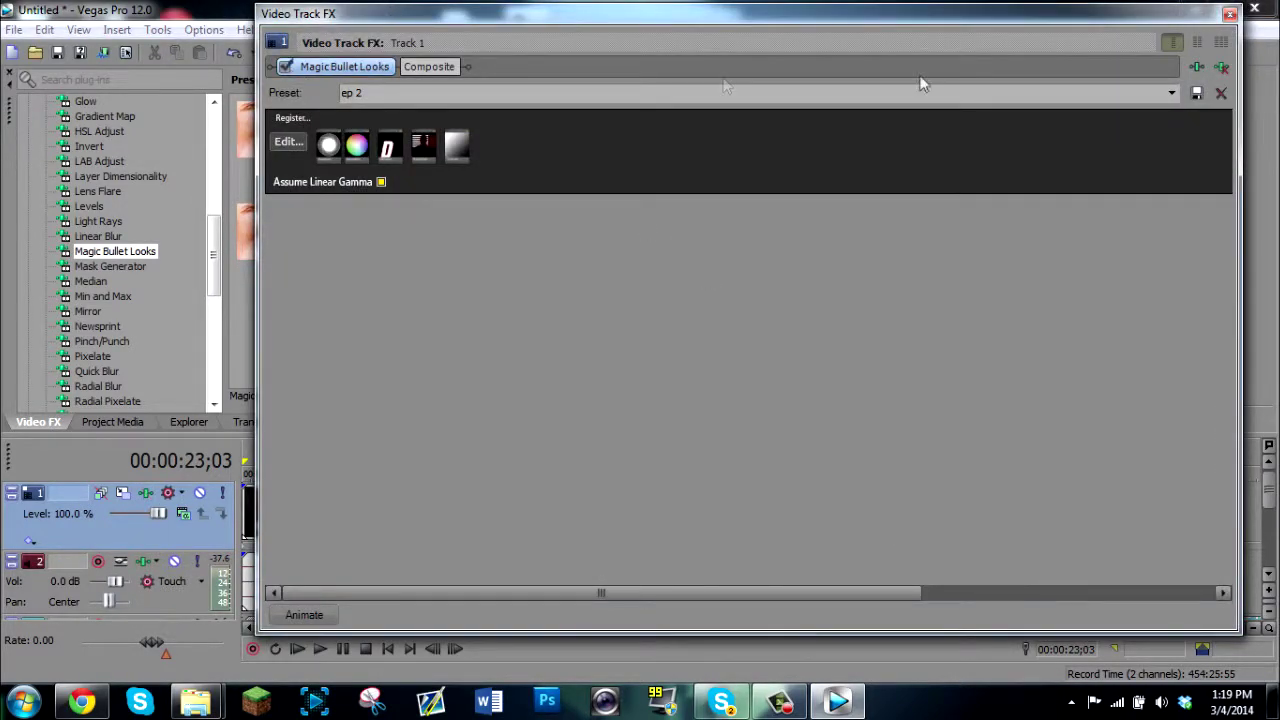
click(1230, 14)
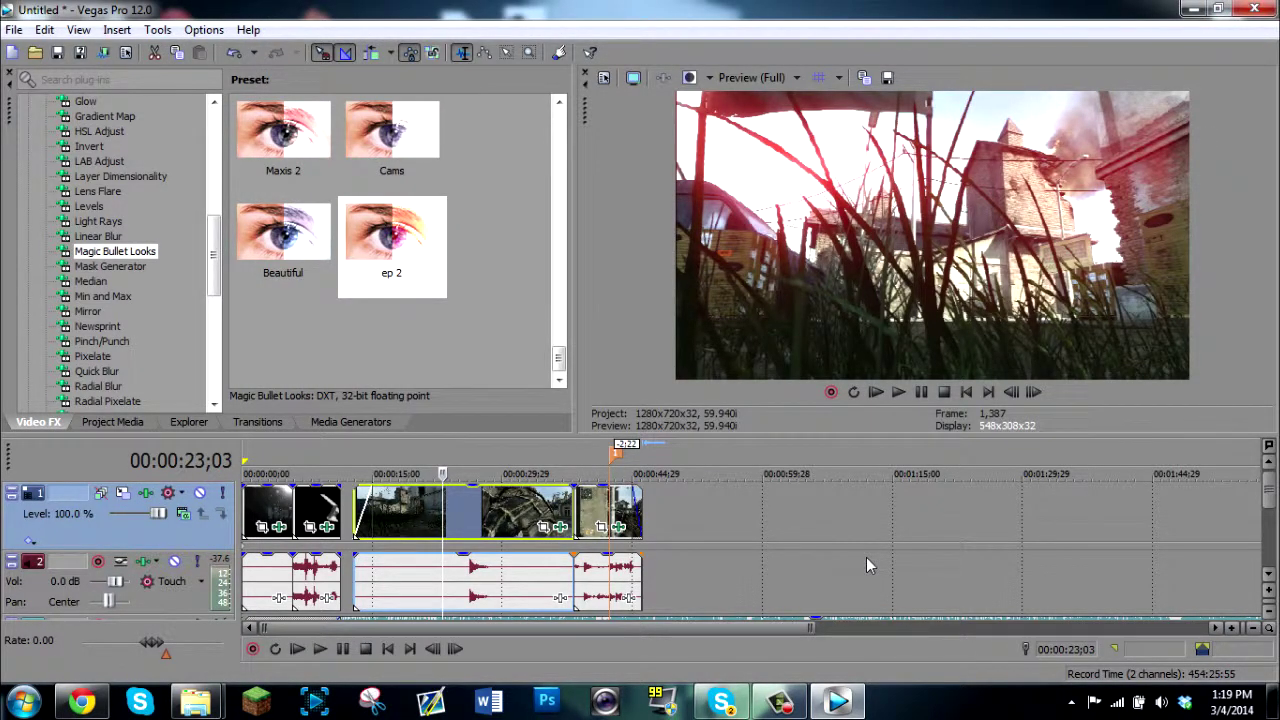